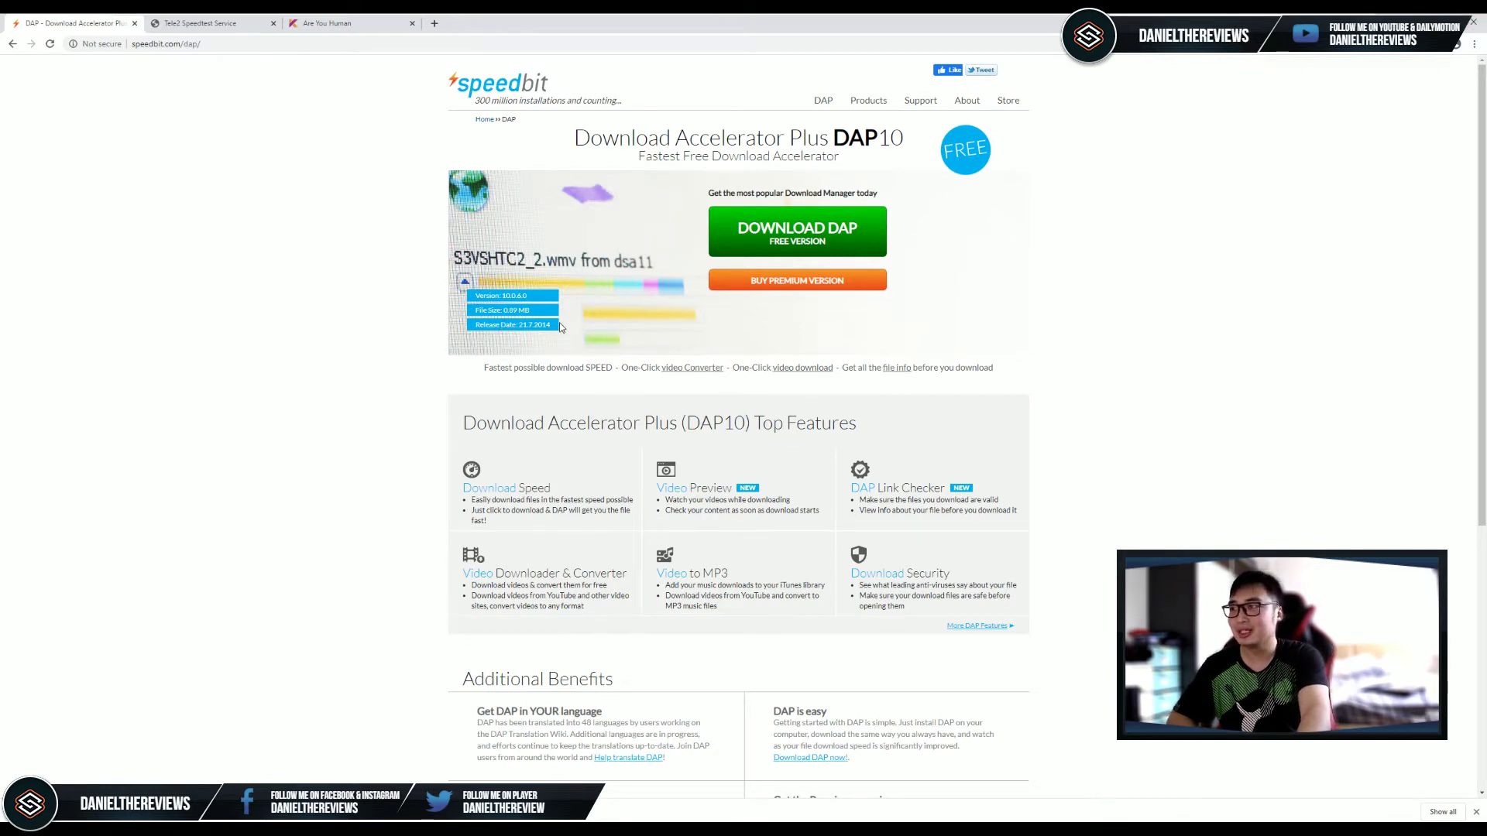
# Open the Download Accelerator Plus (DAP) page from the Speedbit Products menu, then switch to the Tele2 Speedtest tab.
pyautogui.moveTo(858, 111)
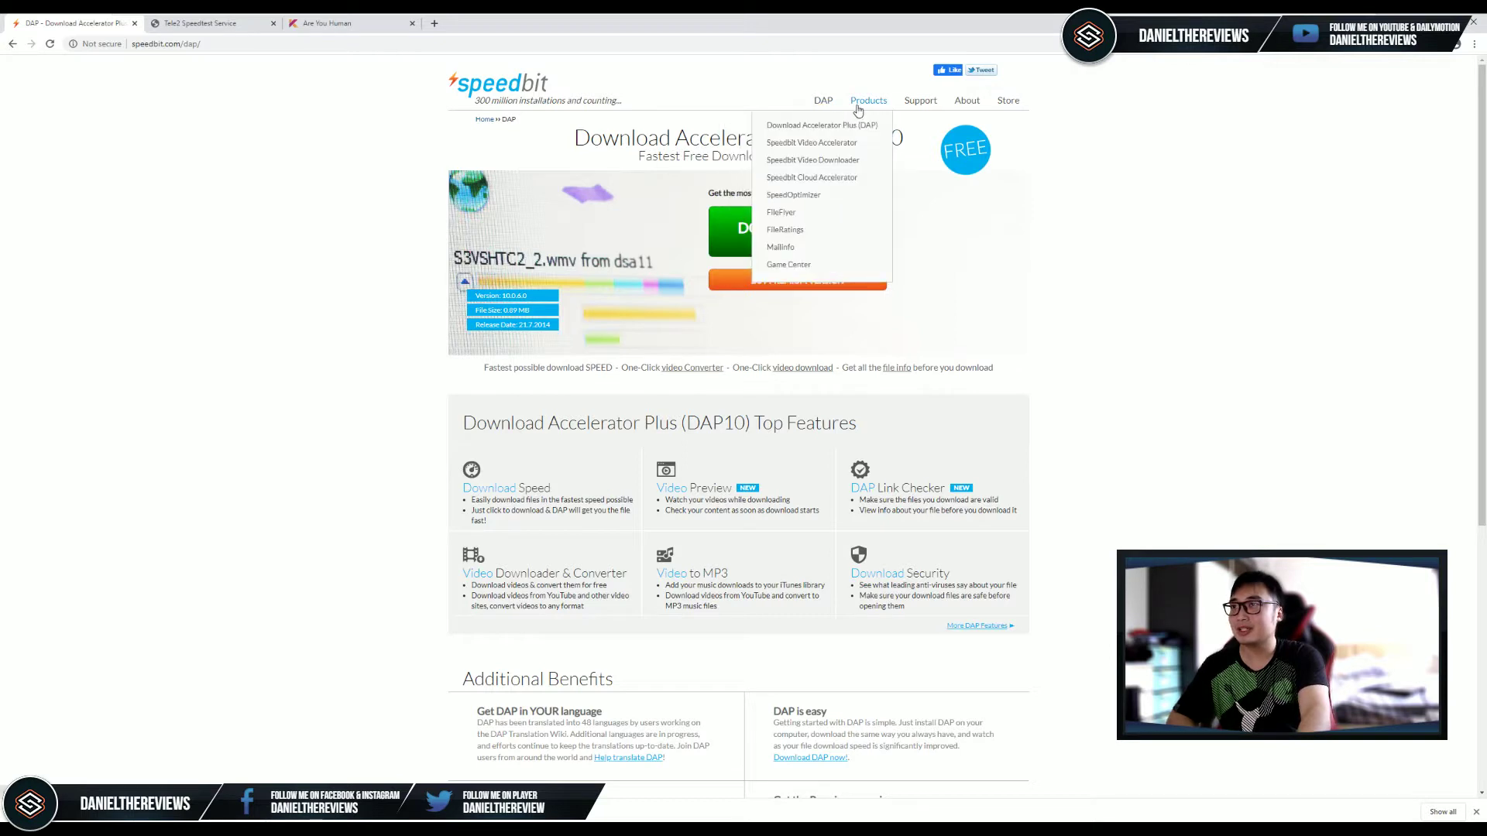
pyautogui.click(858, 130)
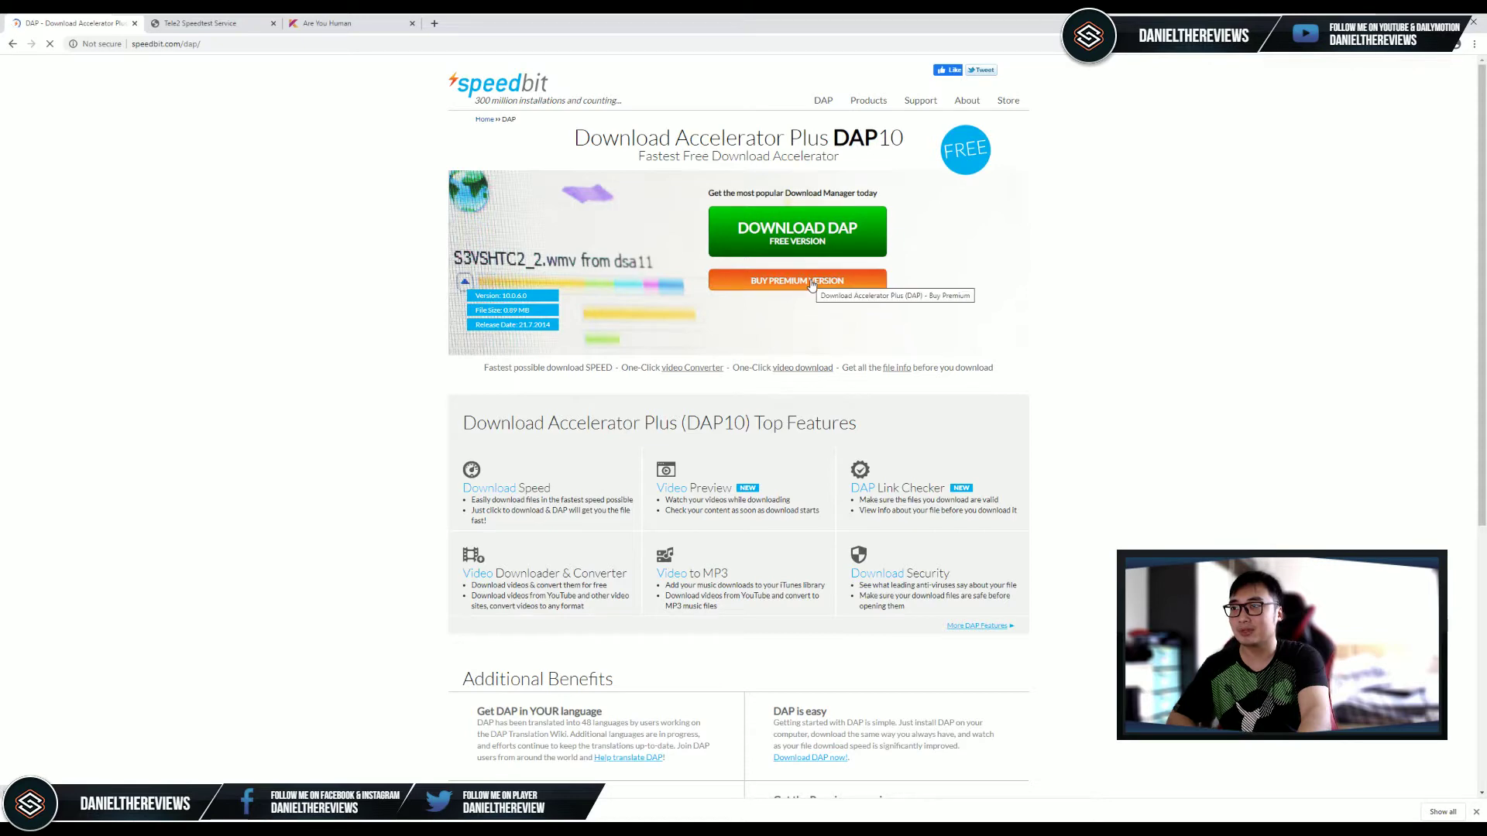
pyautogui.scroll(-3, 864, 504)
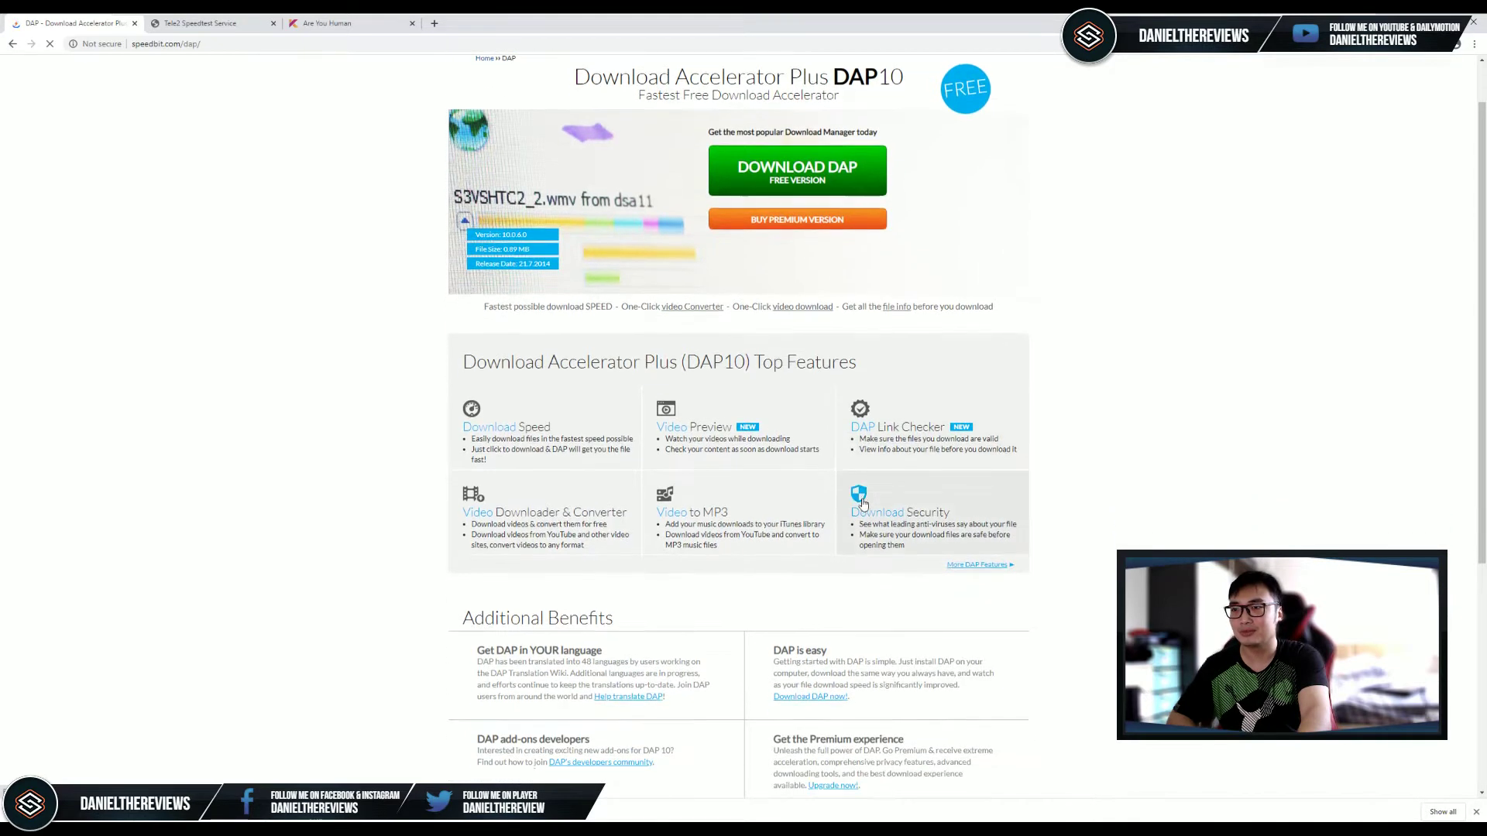
pyautogui.scroll(3, 863, 504)
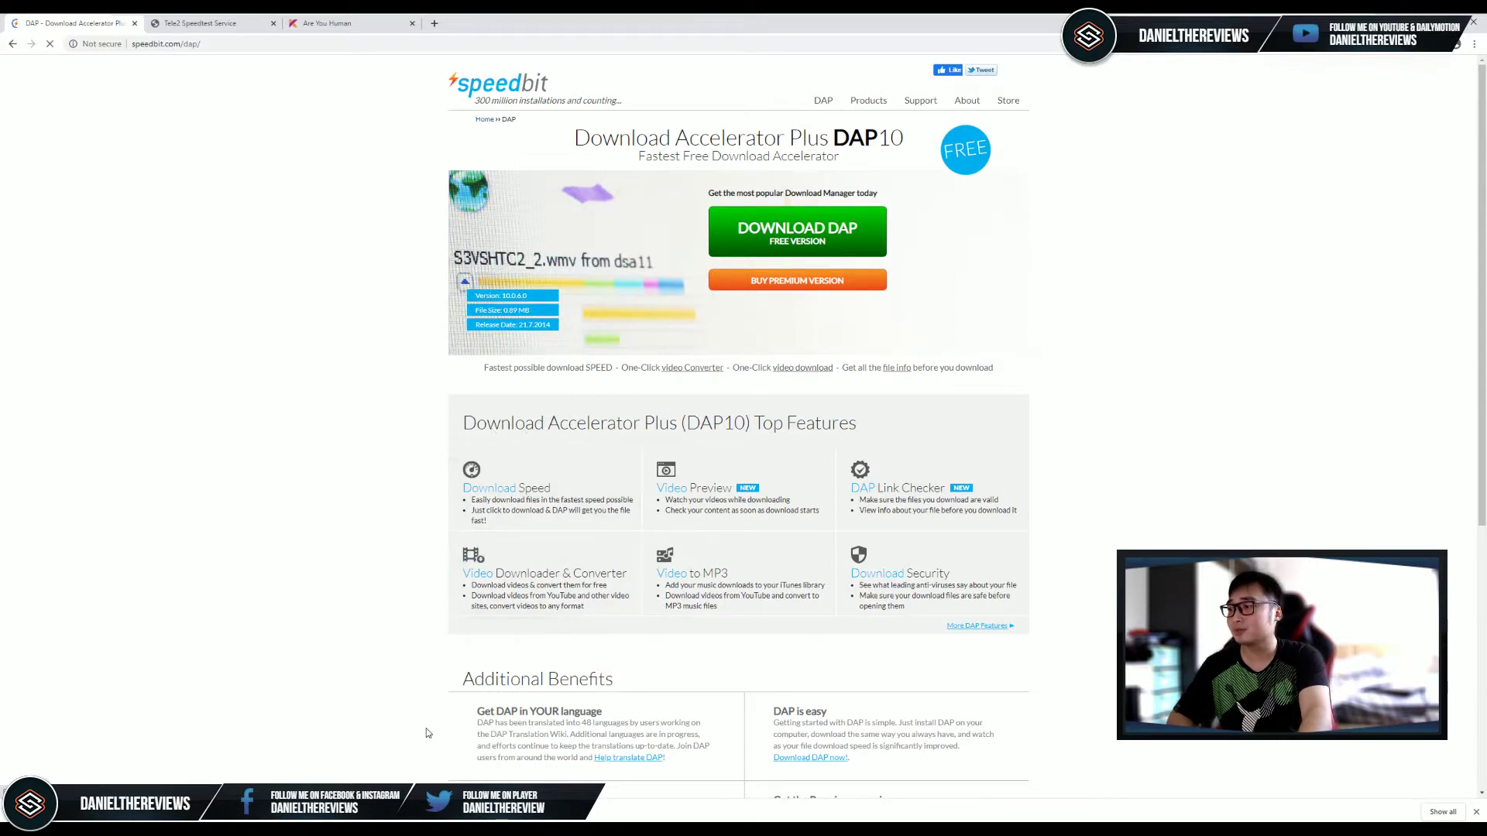
pyautogui.click(1476, 811)
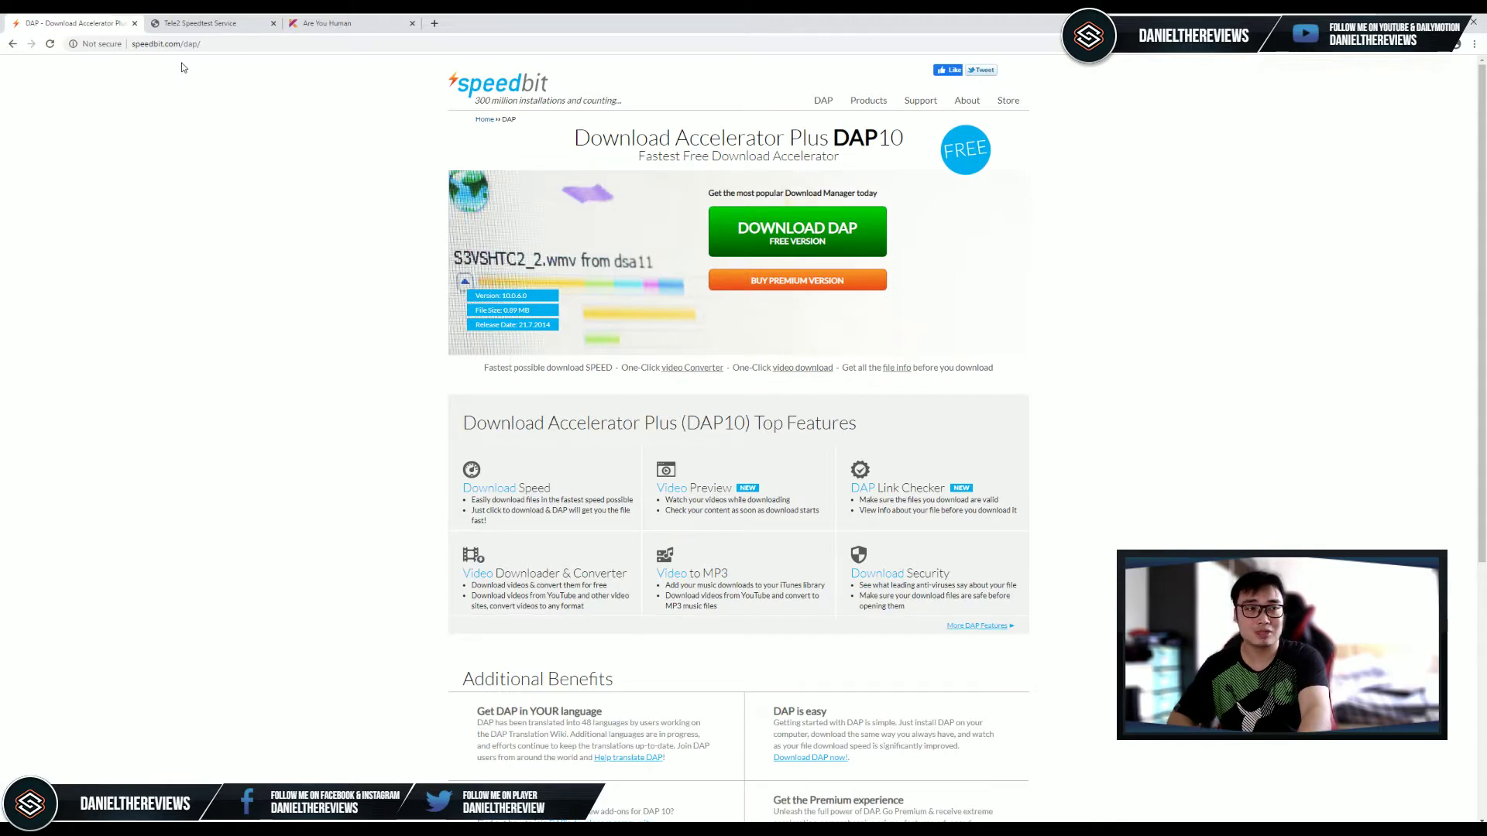
pyautogui.click(188, 24)
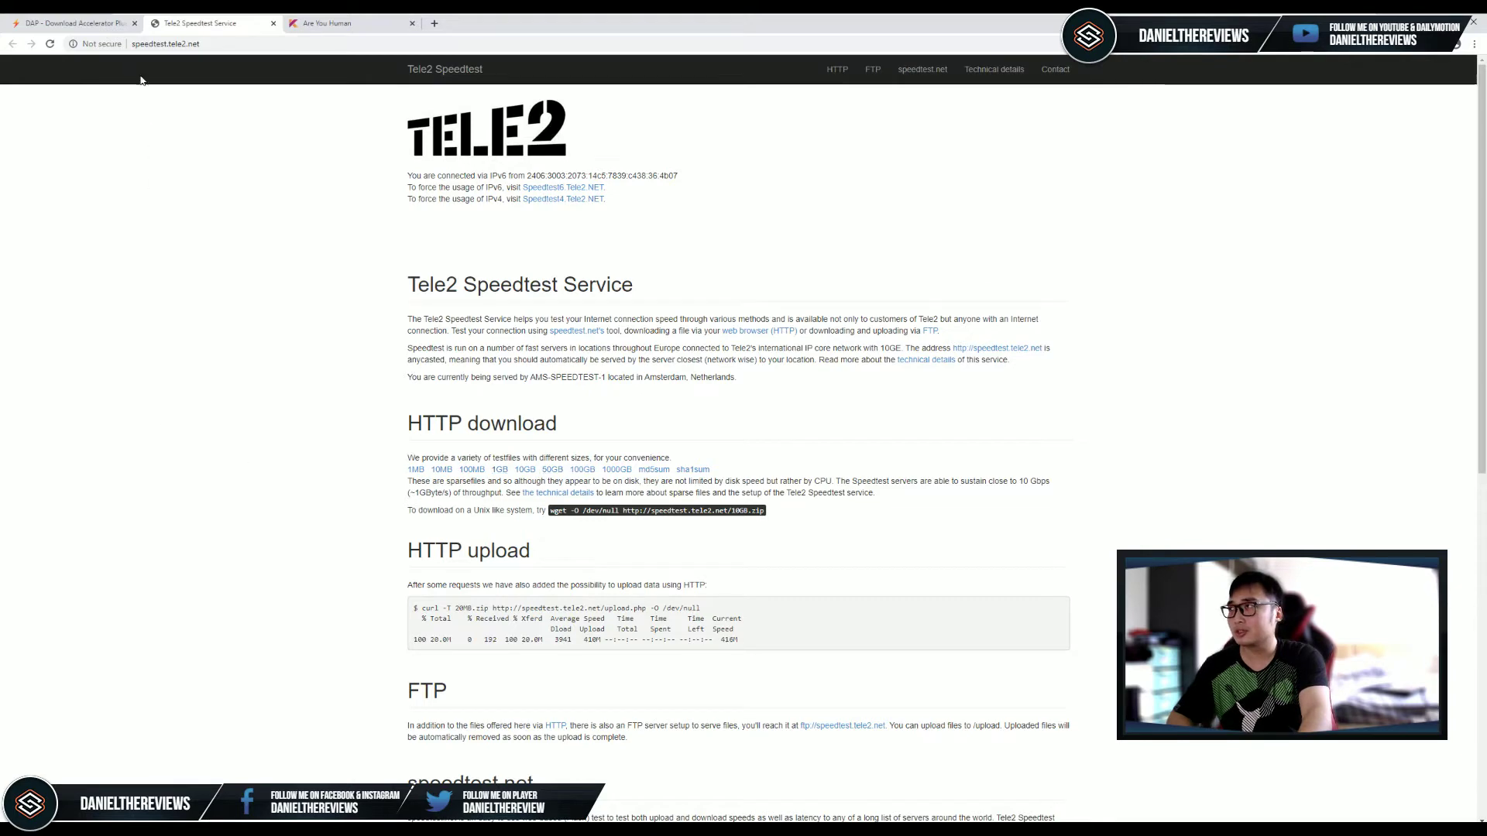
# Start the 1GB HTTP test-file download from the Tele2 Speedtest page, clicking the 1GB link twice.
pyautogui.click(85, 25)
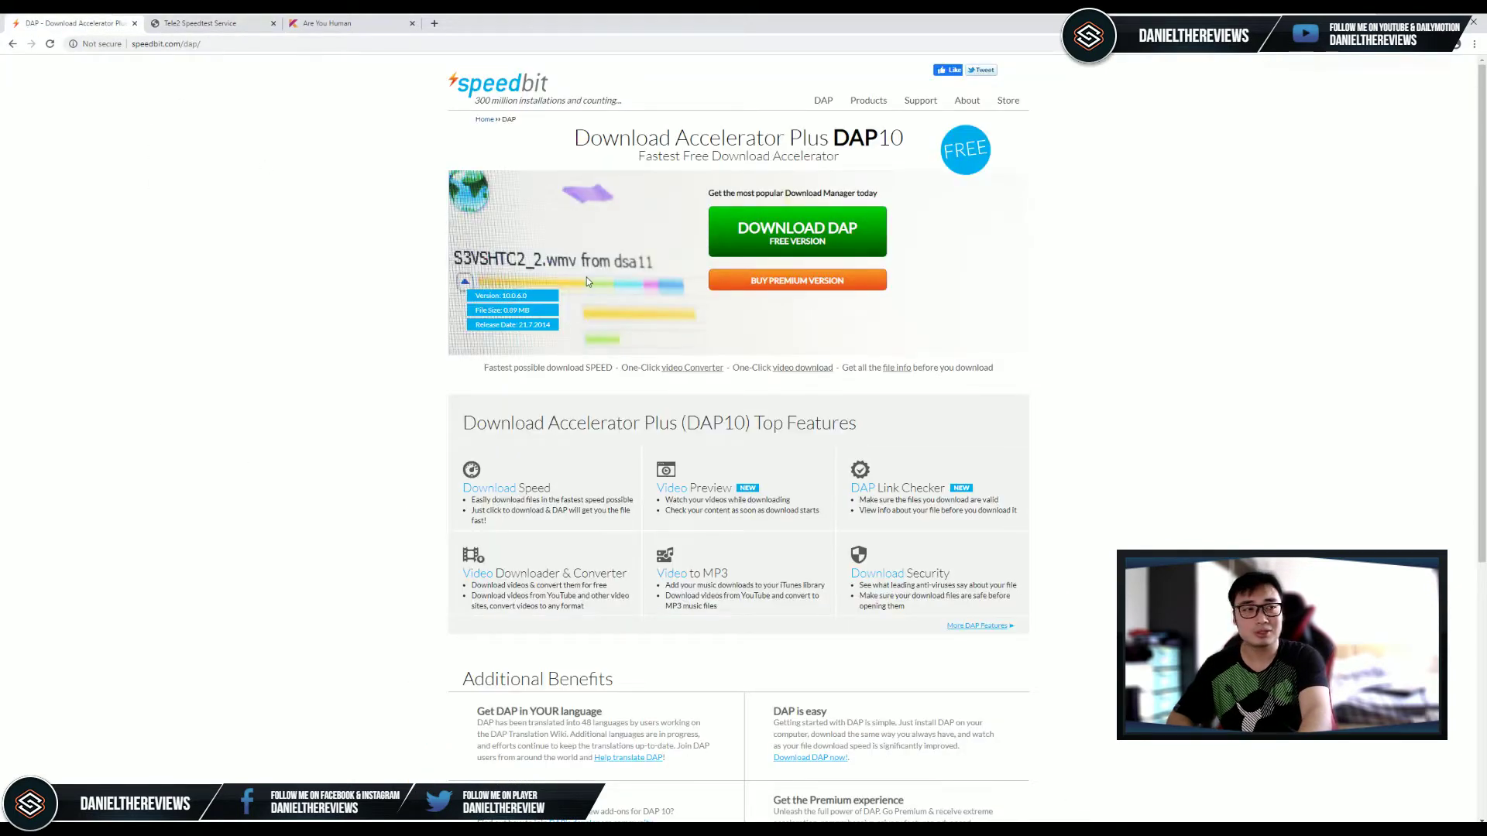
pyautogui.click(232, 29)
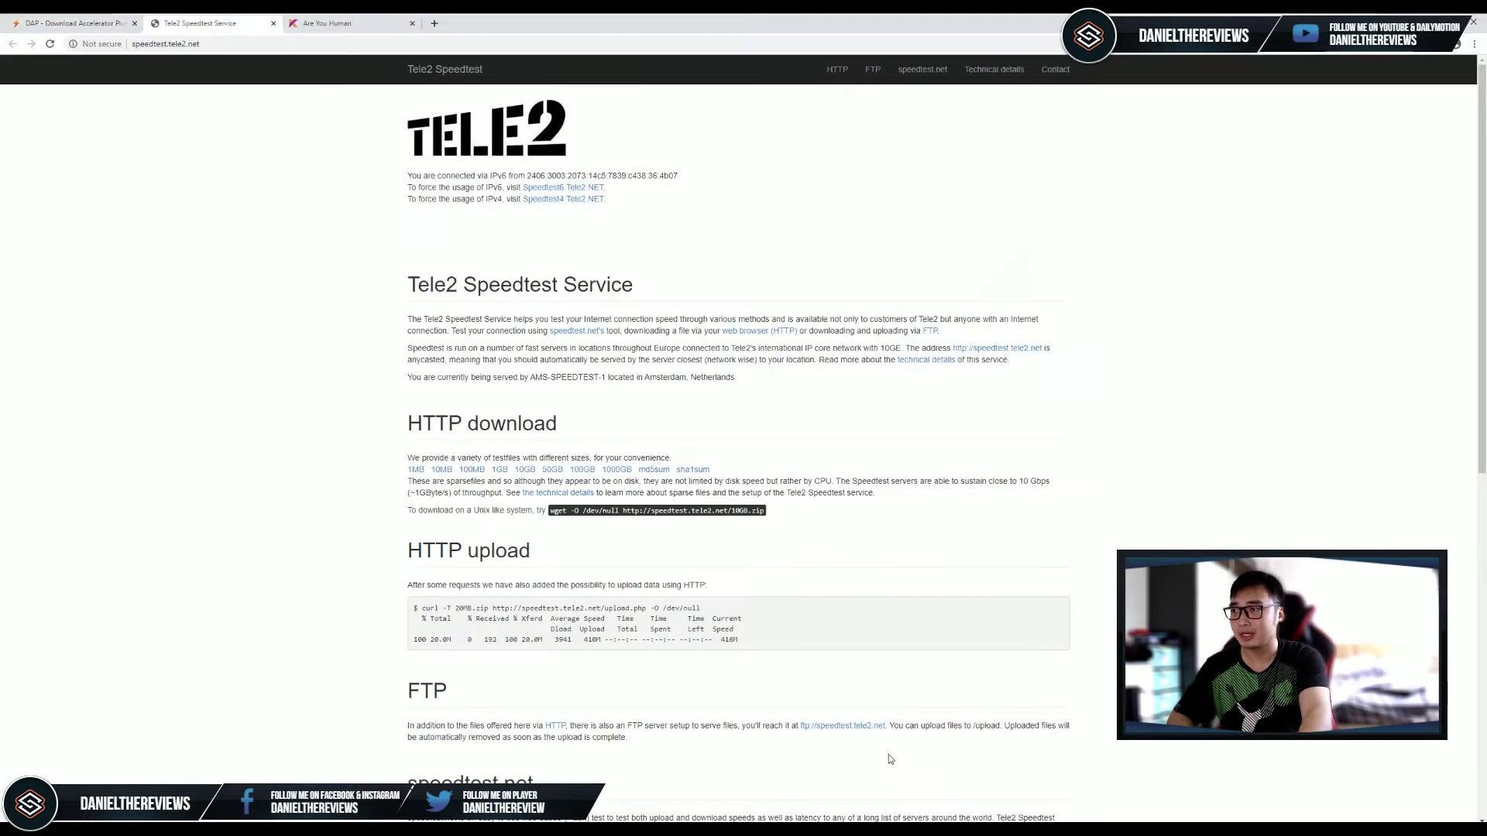
pyautogui.click(501, 470)
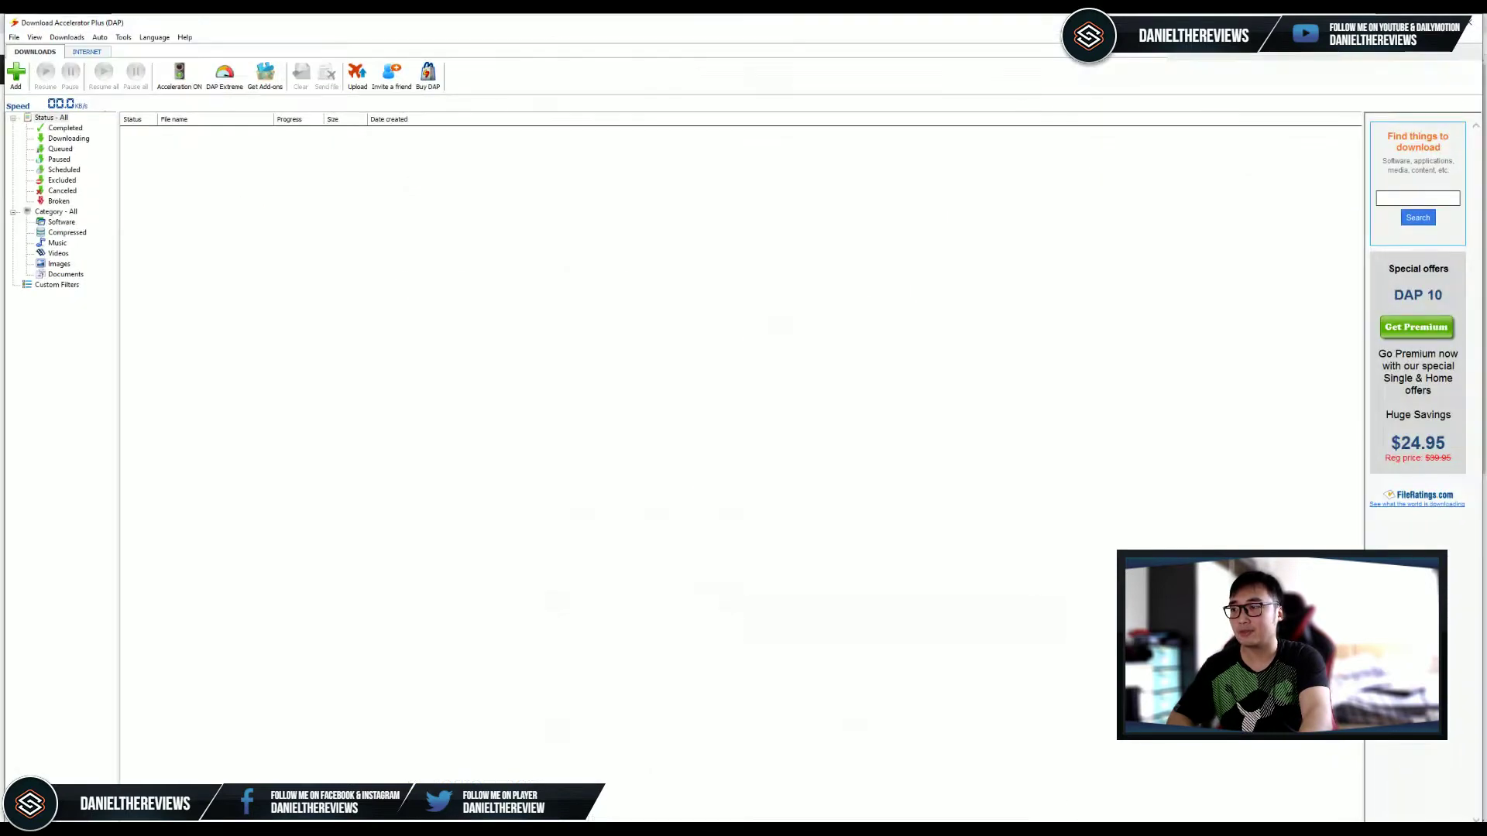
pyautogui.hotkey('alt', 'Tab')
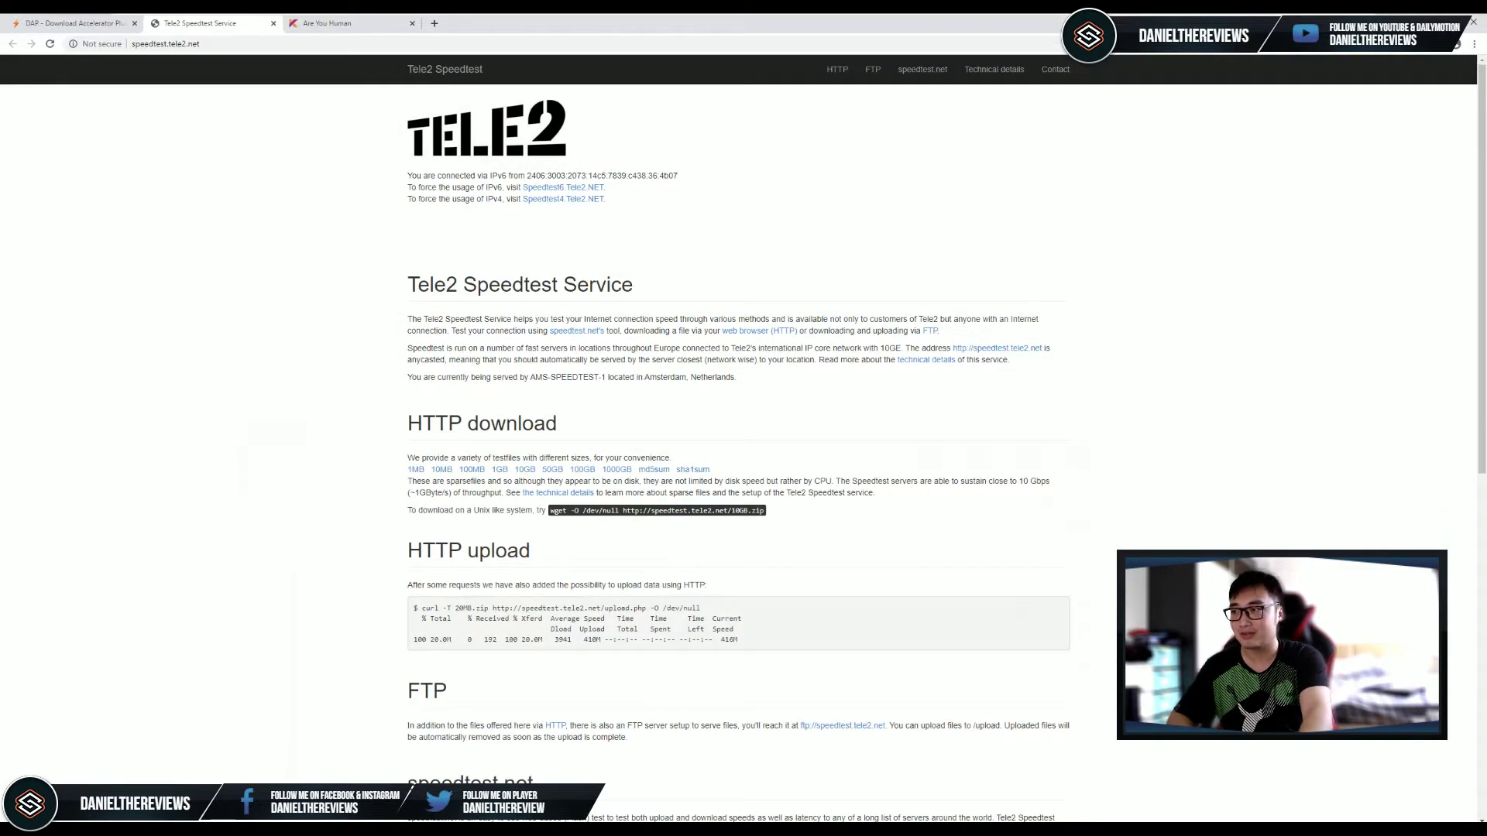
pyautogui.click(500, 471)
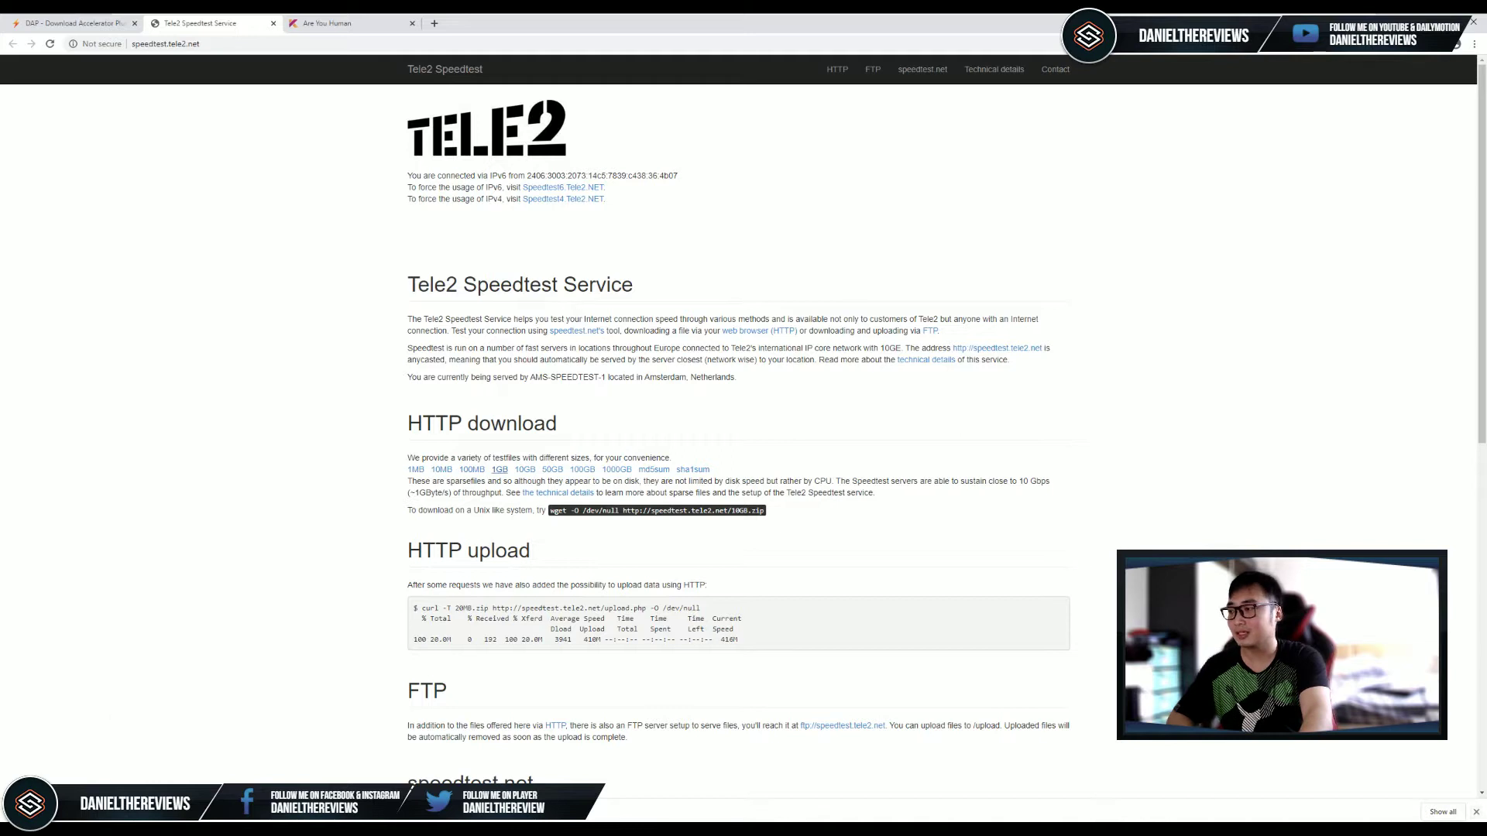
pyautogui.click(1476, 813)
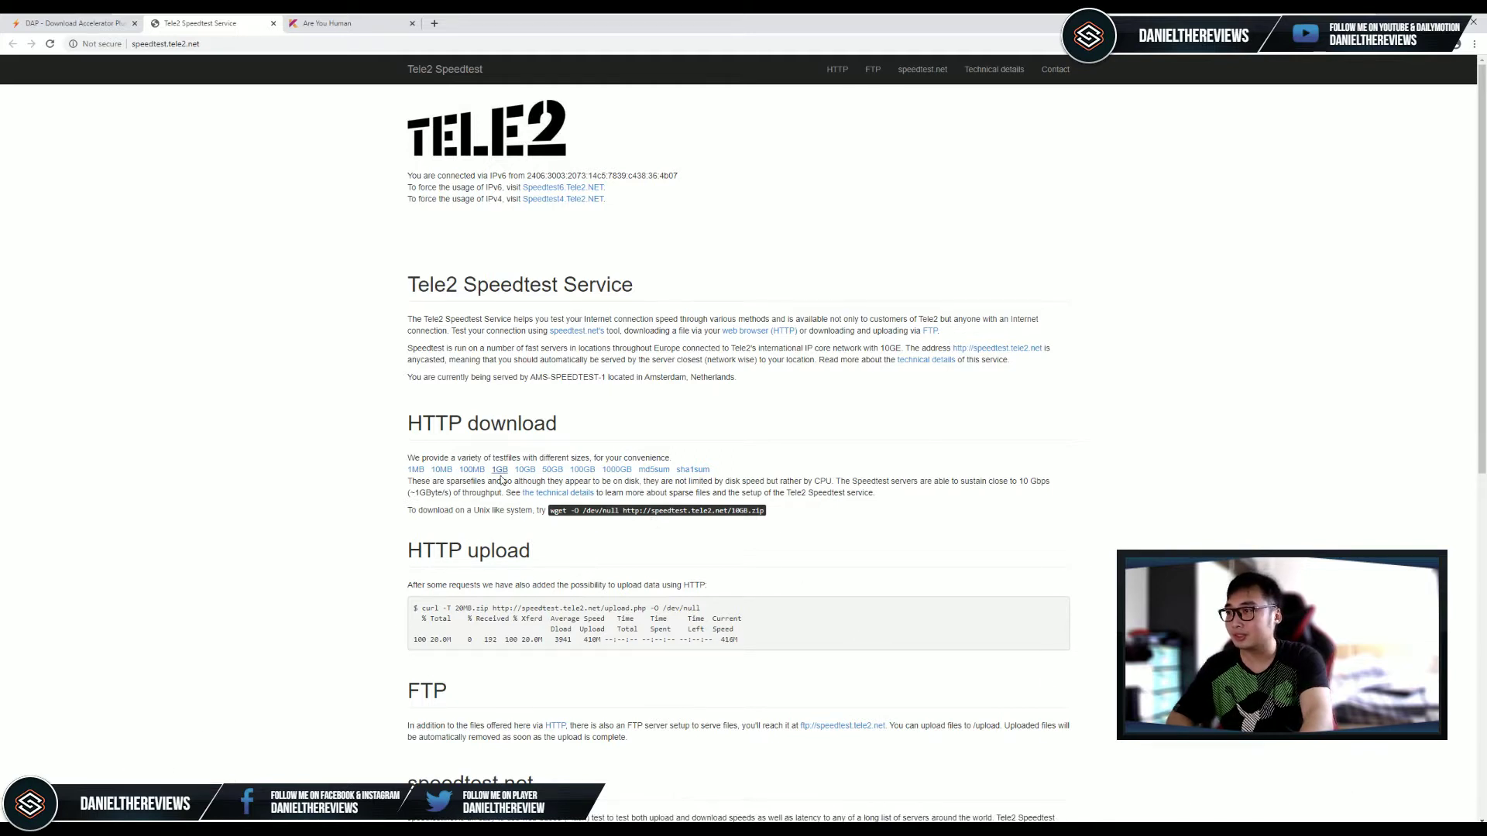
pyautogui.press('super')
pyautogui.write('ala')
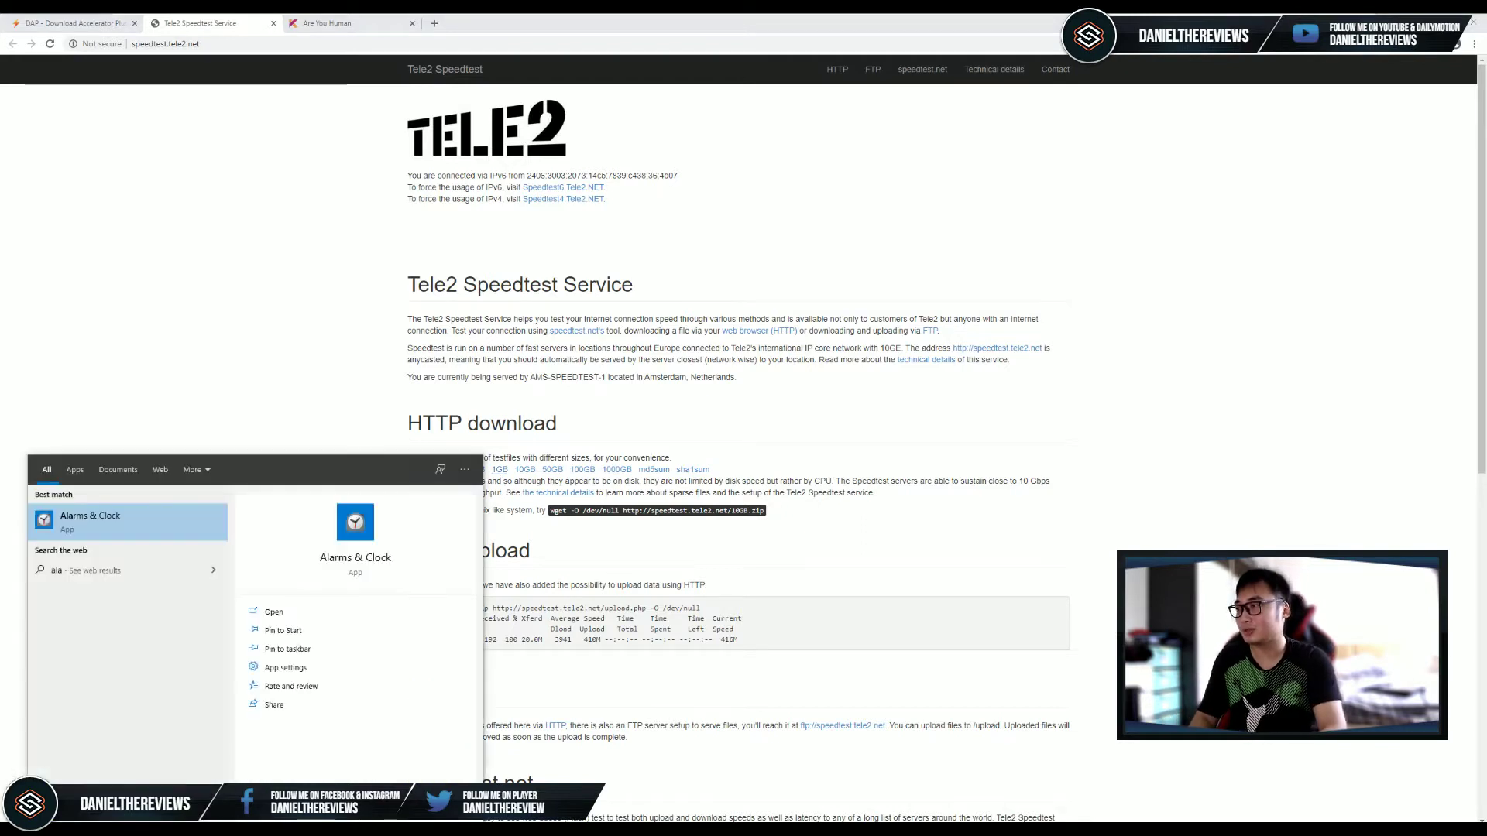
pyautogui.press('Return')
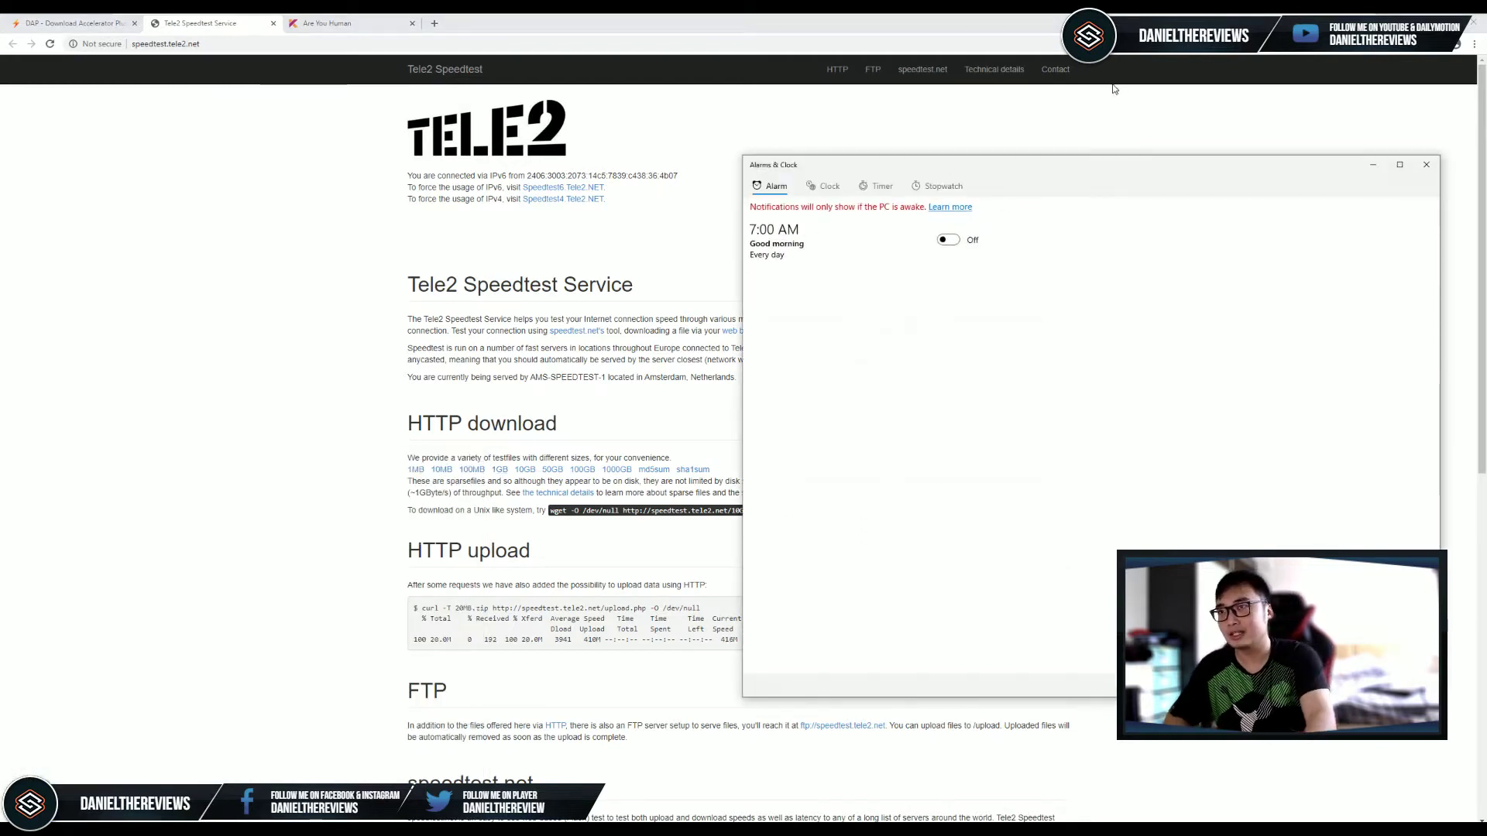
pyautogui.click(940, 186)
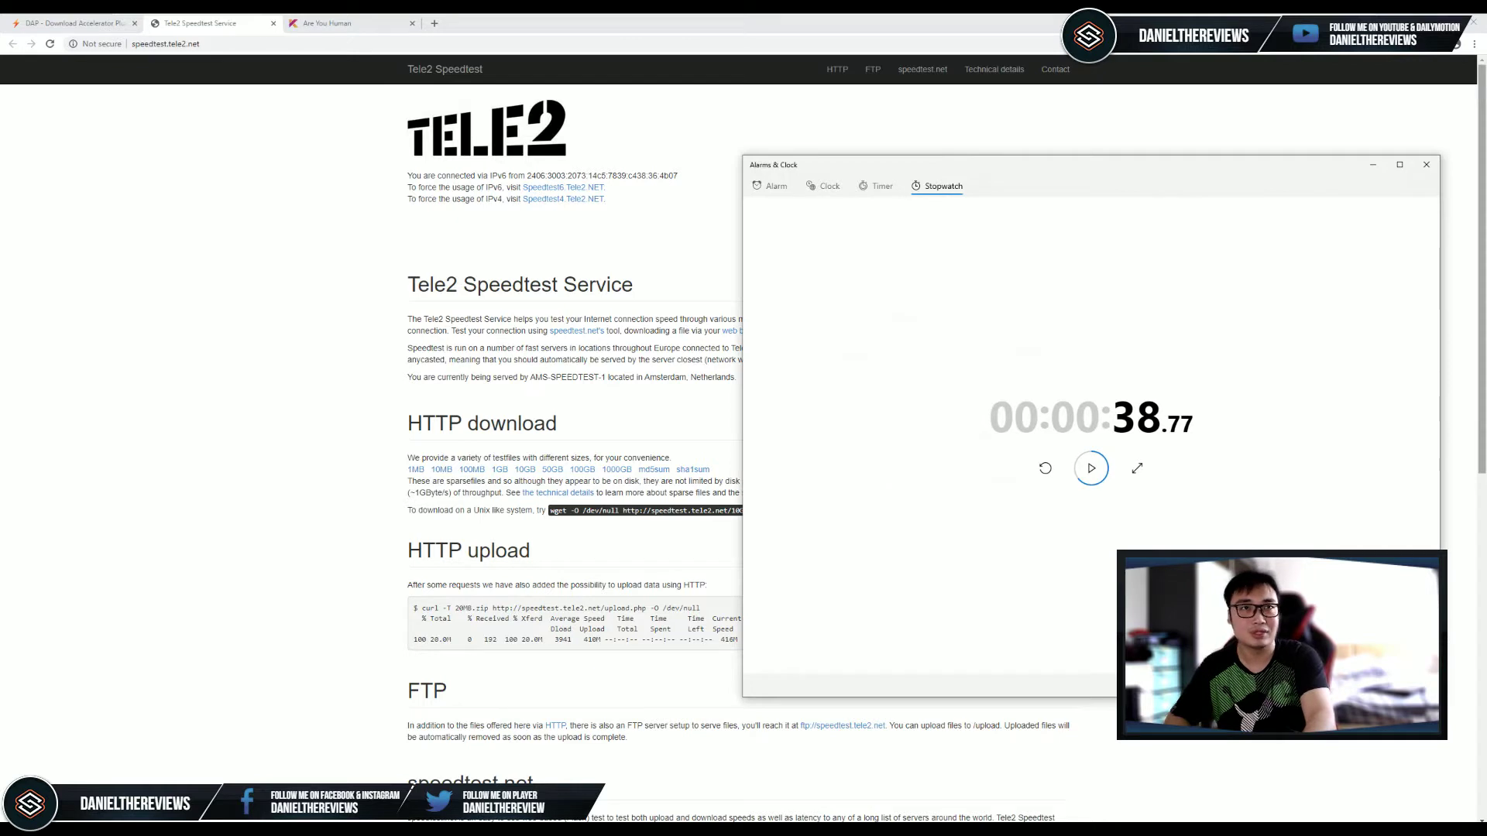
pyautogui.click(1426, 164)
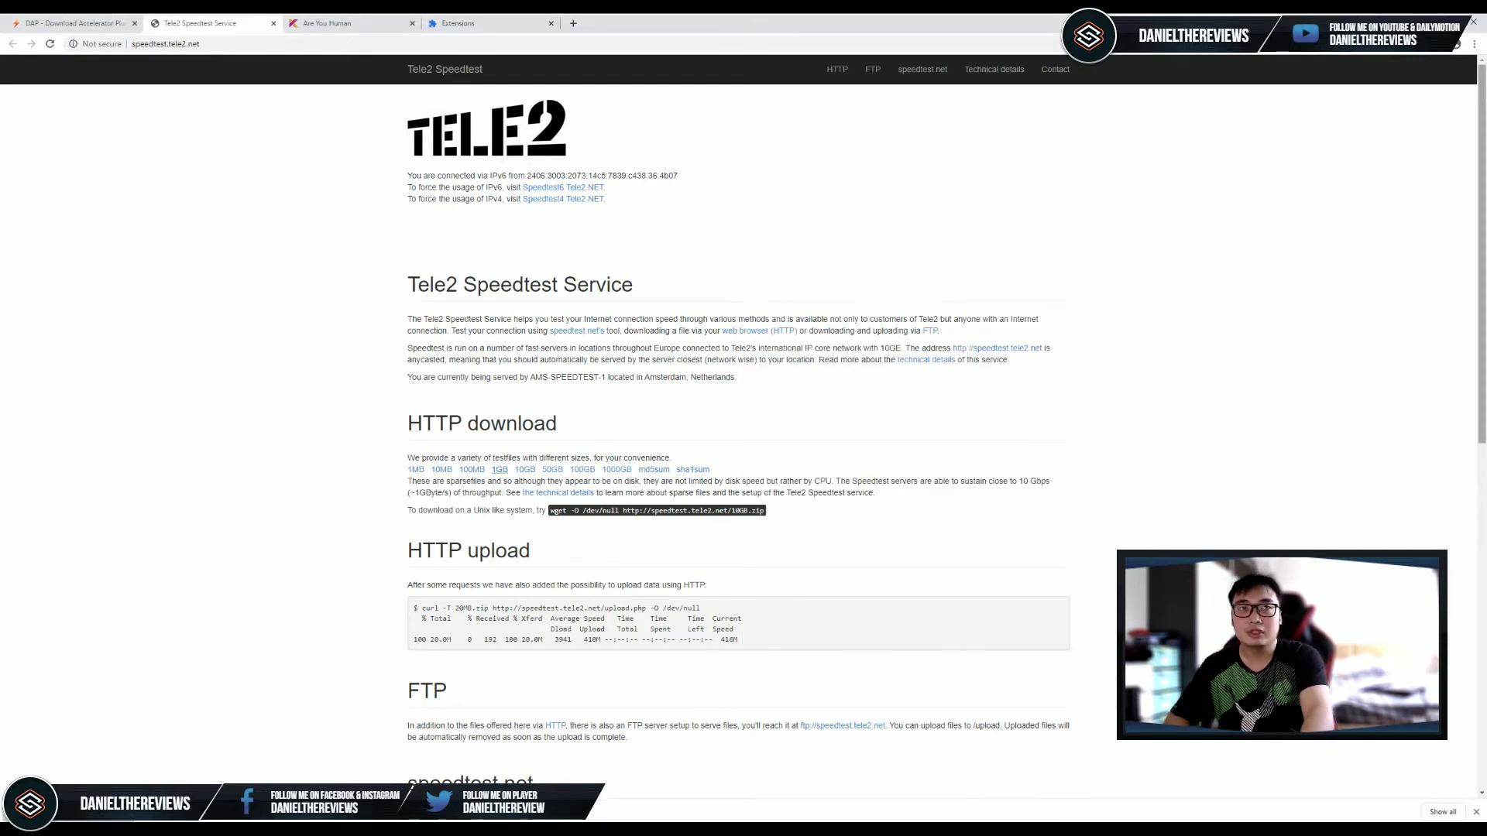
# Hand the 1GB test-file link to DAP and choose Save in the File Download prompt.
pyautogui.click(499, 470)
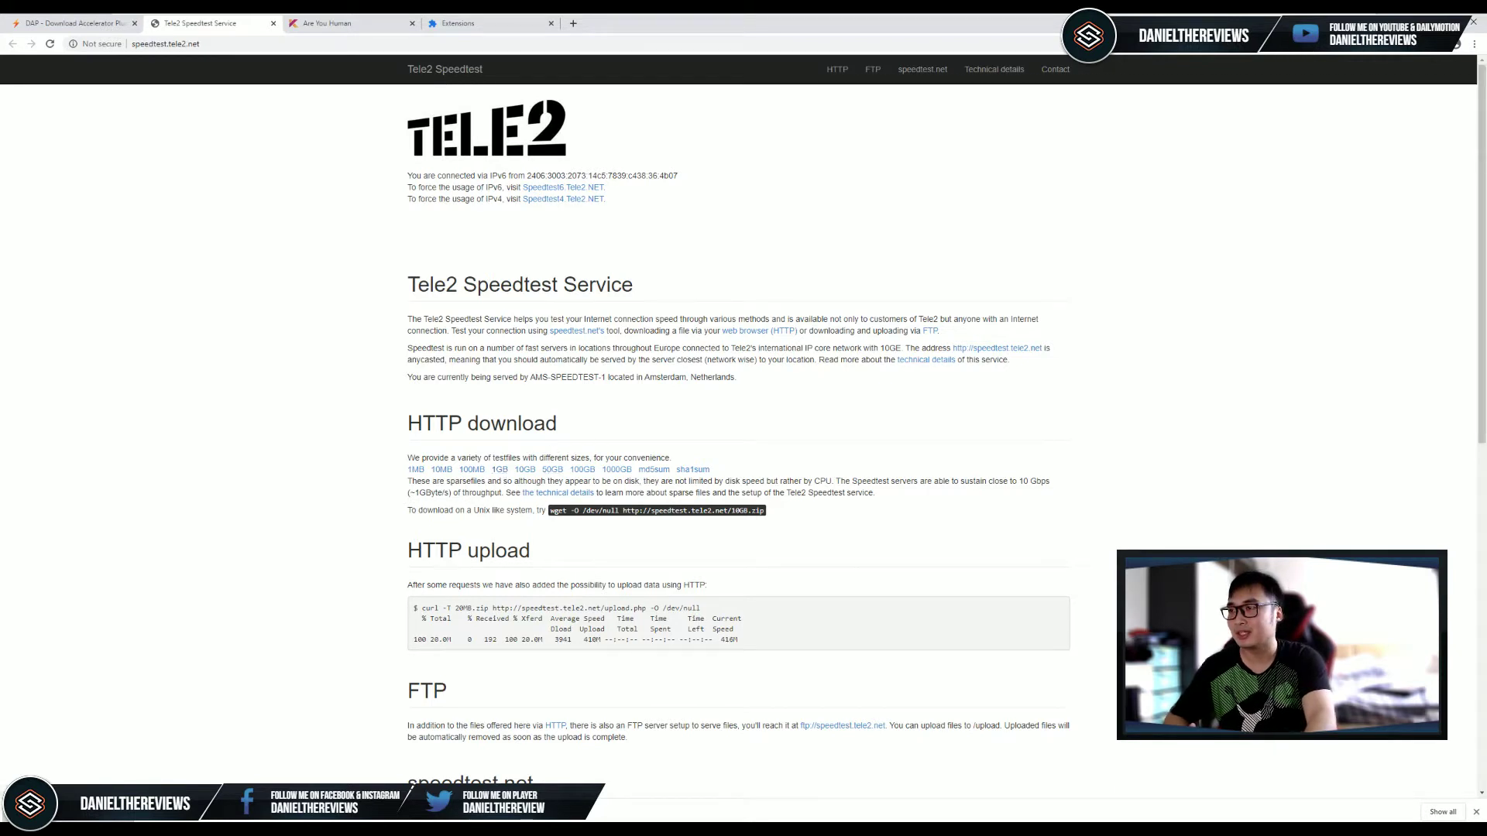
pyautogui.rightClick(500, 468)
pyautogui.click(554, 568)
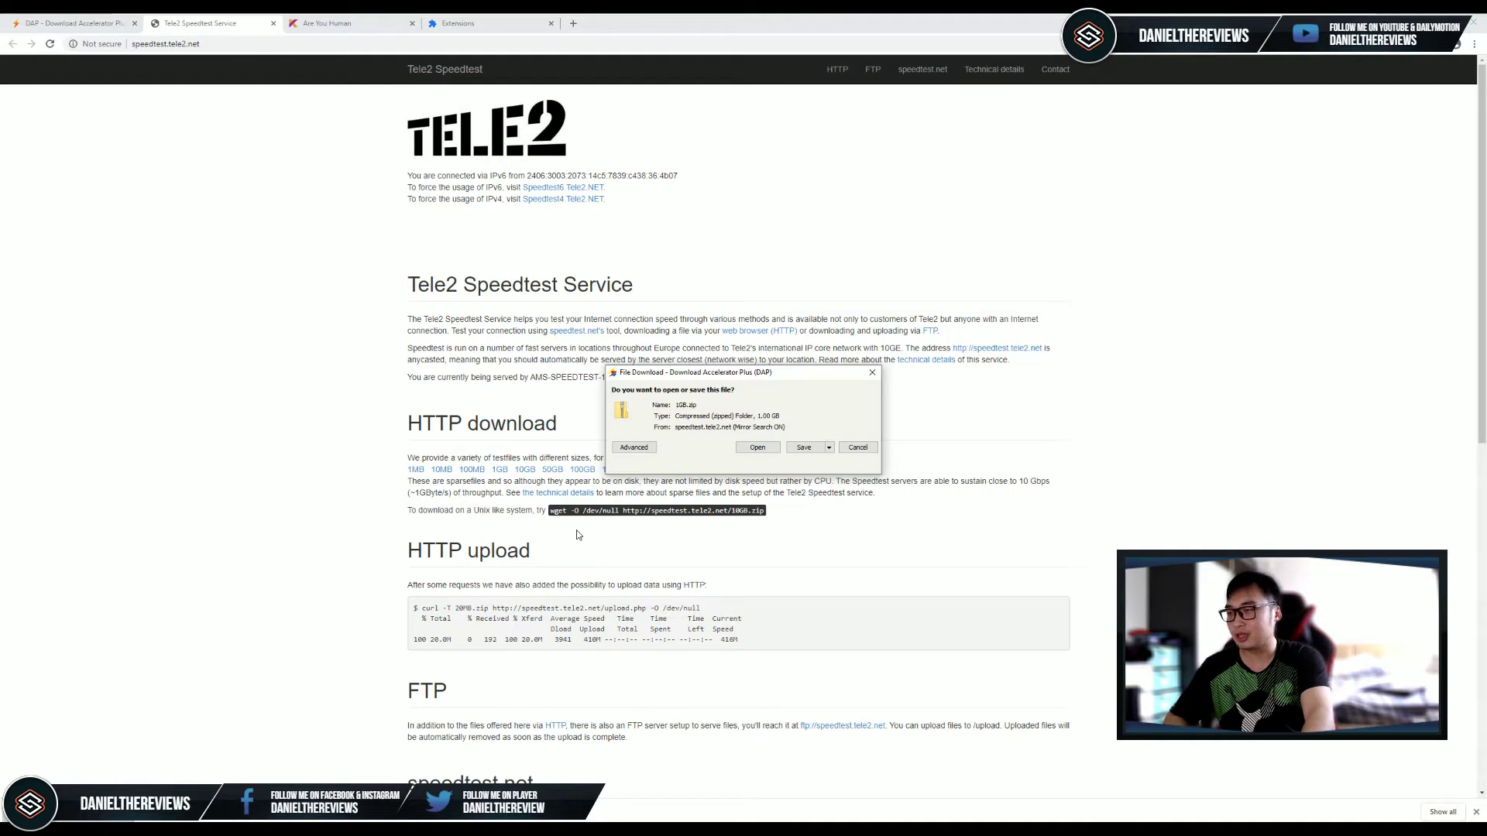
pyautogui.click(803, 447)
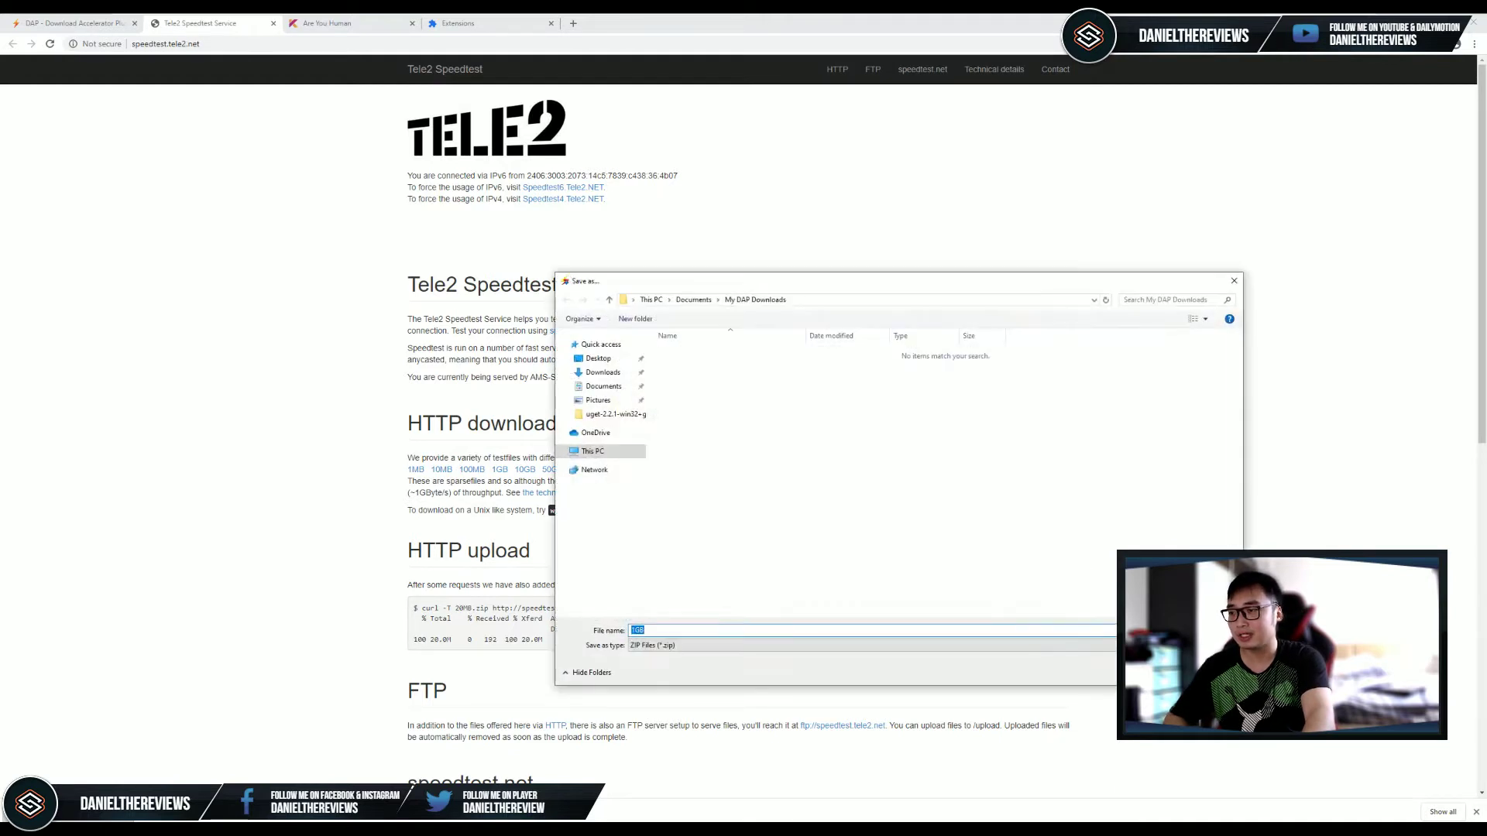
# Reset the stopwatch, save 1GB.zip to My DAP Downloads, and start timing the download.
pyautogui.hotkey('alt', 'Tab')
pyautogui.click(1045, 469)
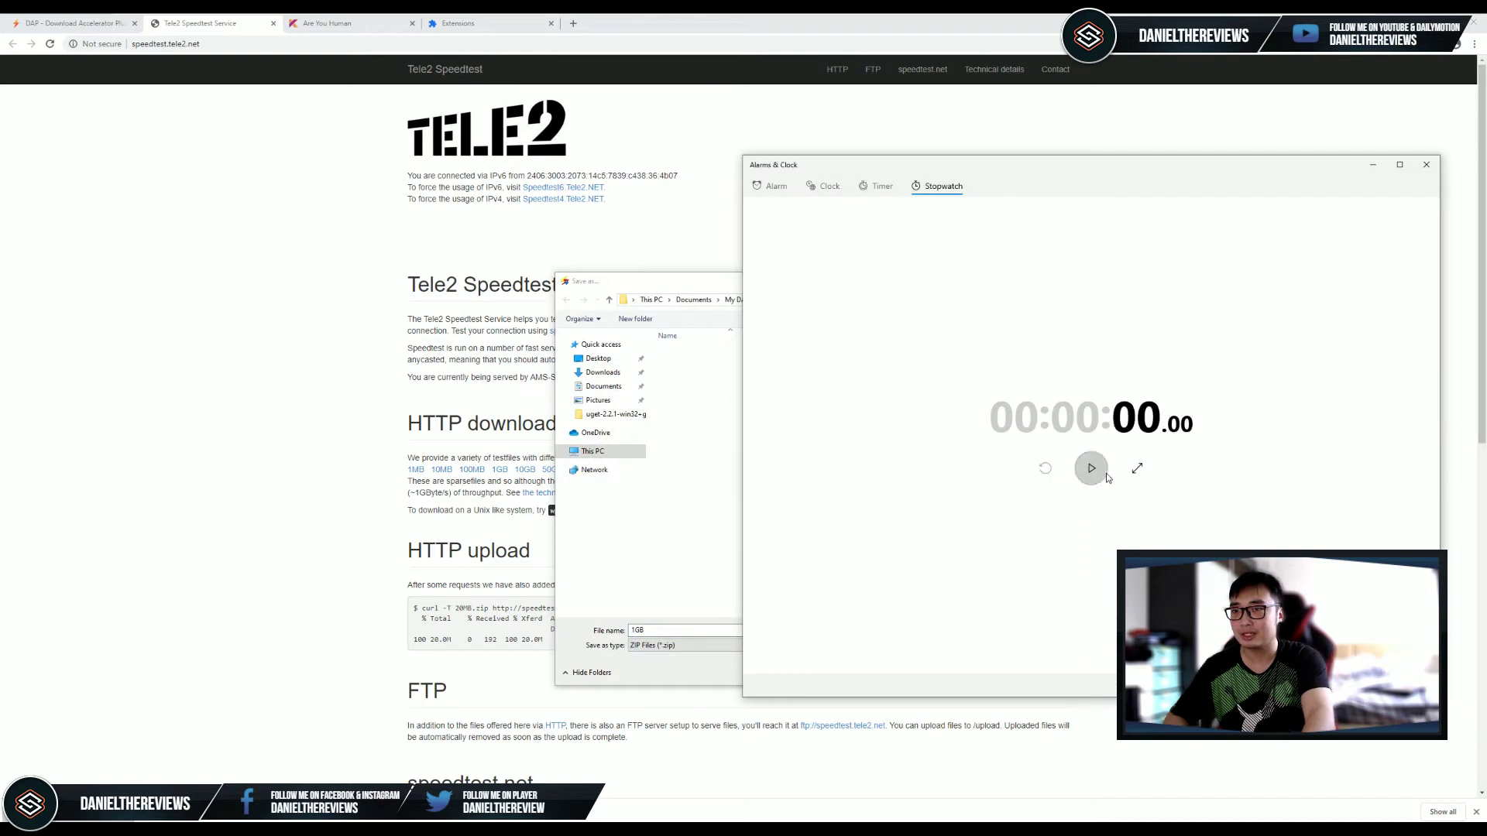
pyautogui.click(1091, 468)
pyautogui.click(738, 391)
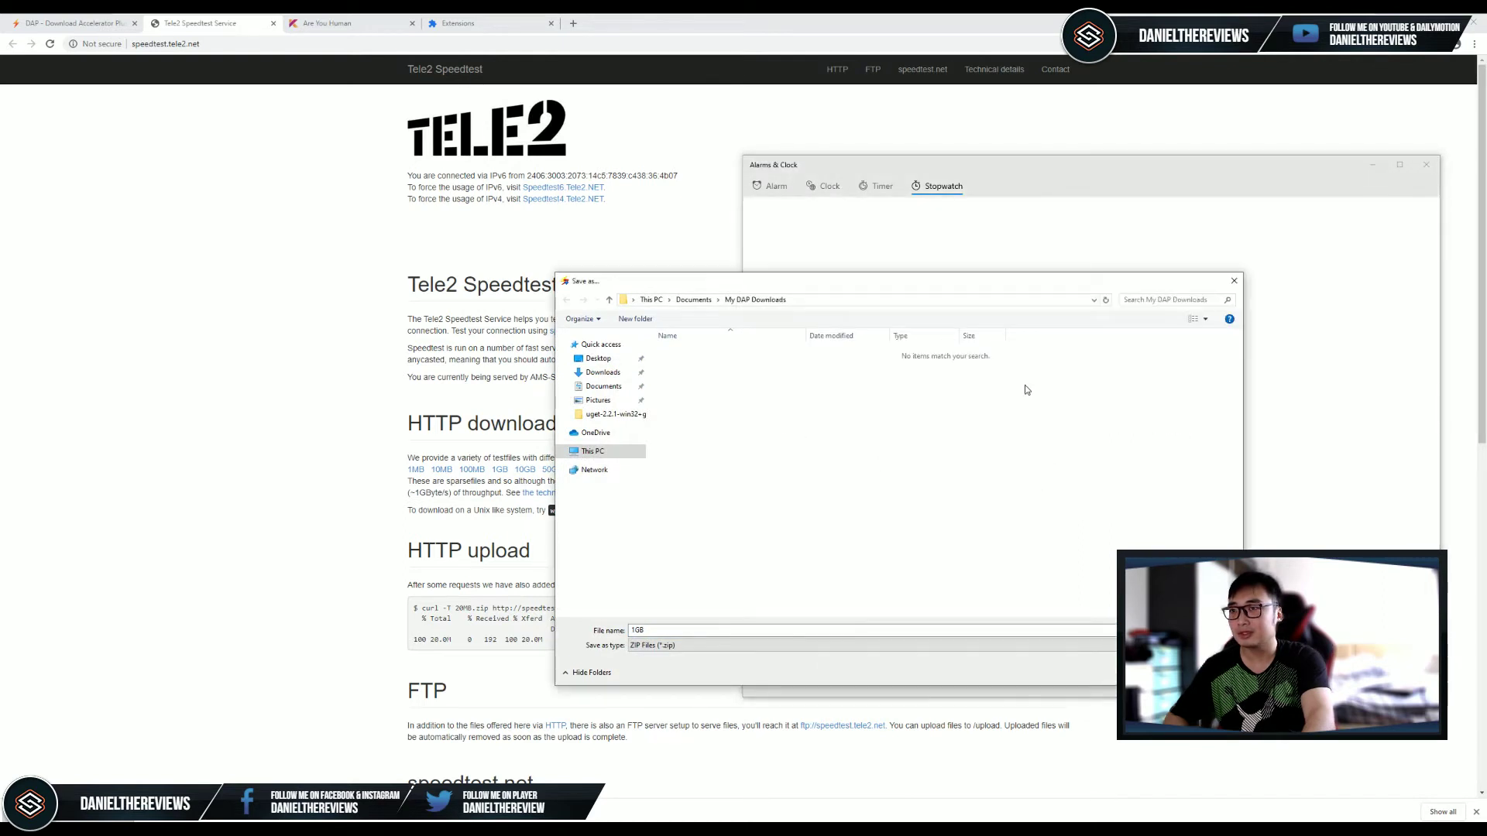
pyautogui.click(1266, 338)
pyautogui.click(1092, 468)
pyautogui.click(1045, 469)
pyautogui.click(785, 533)
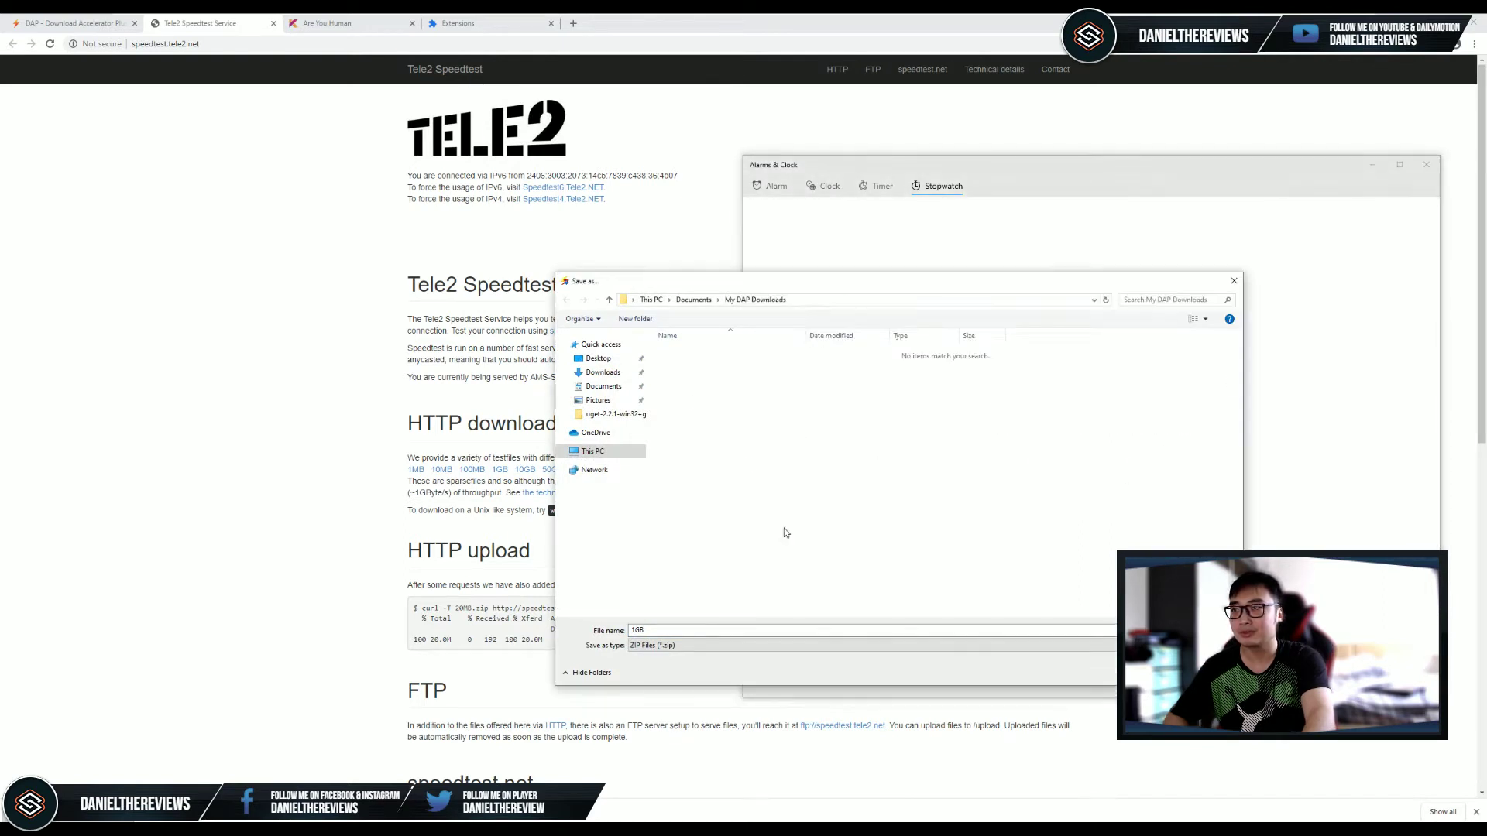
pyautogui.press('Return')
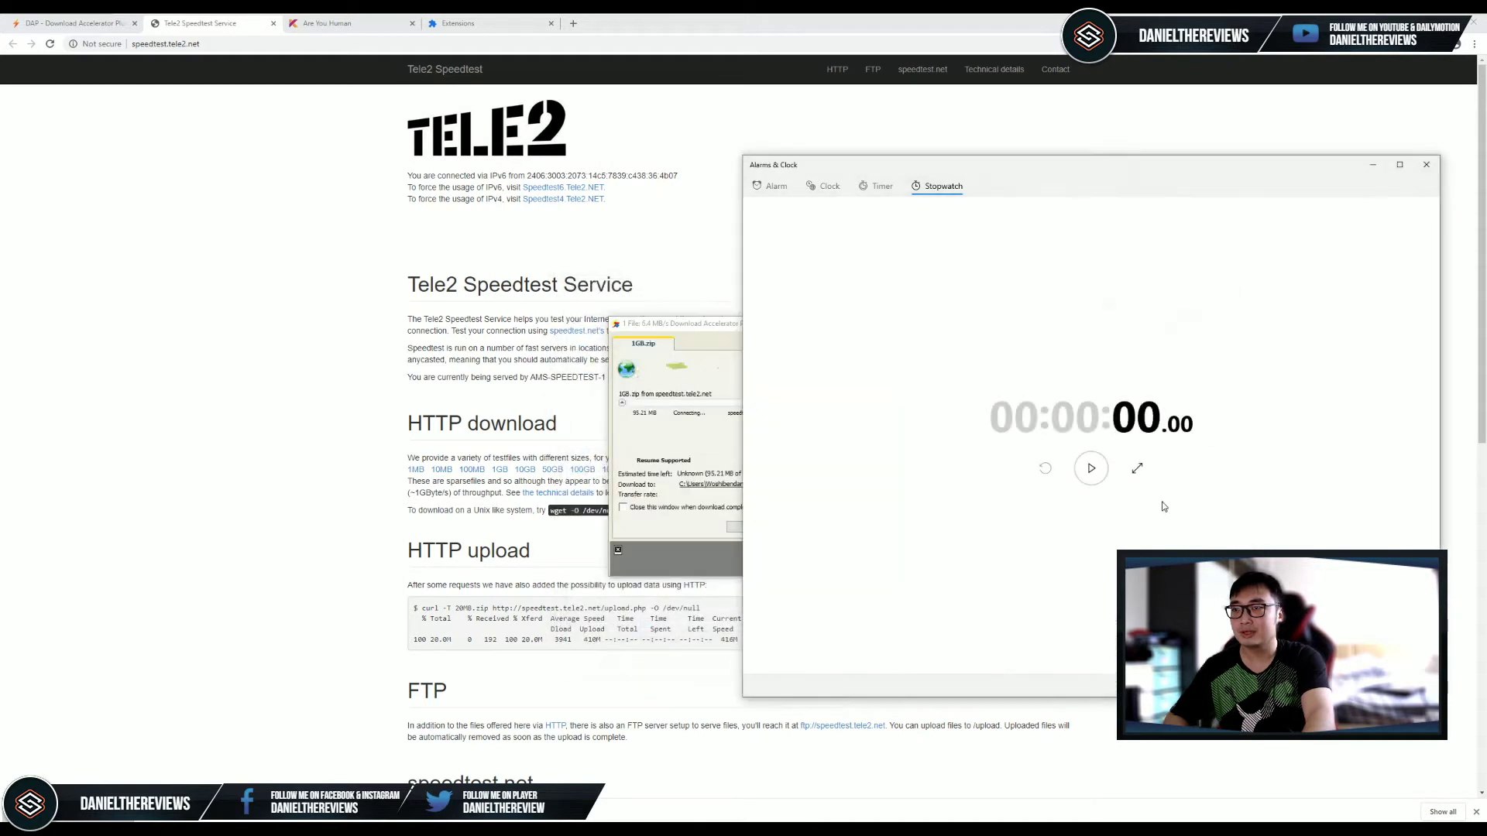
pyautogui.click(1091, 468)
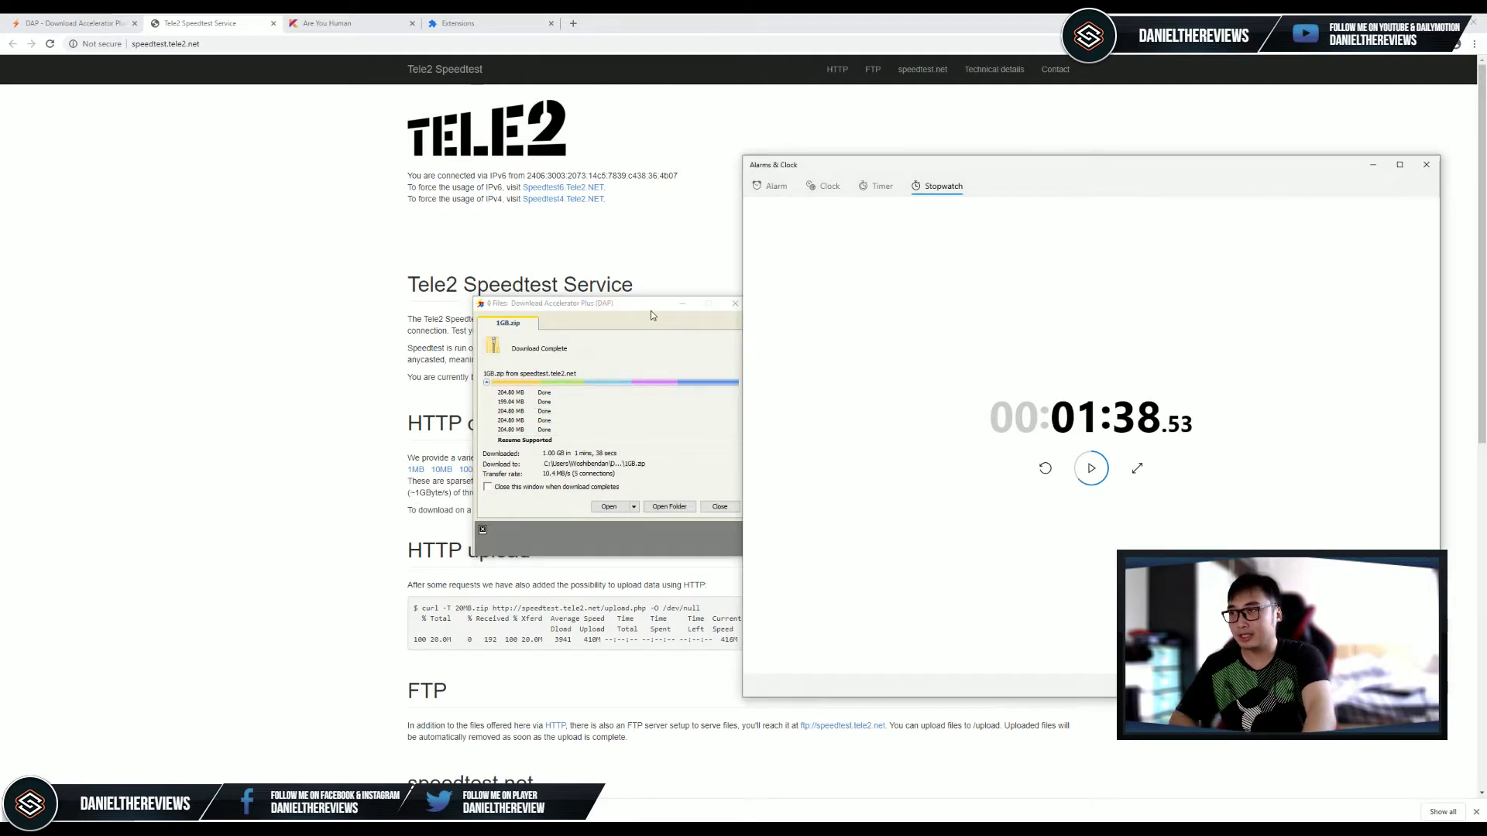
# Move the completed 1GB.zip progress window off the stopwatch, then preview the open DAP windows.
pyautogui.moveTo(637, 306); pyautogui.dragTo(838, 299)
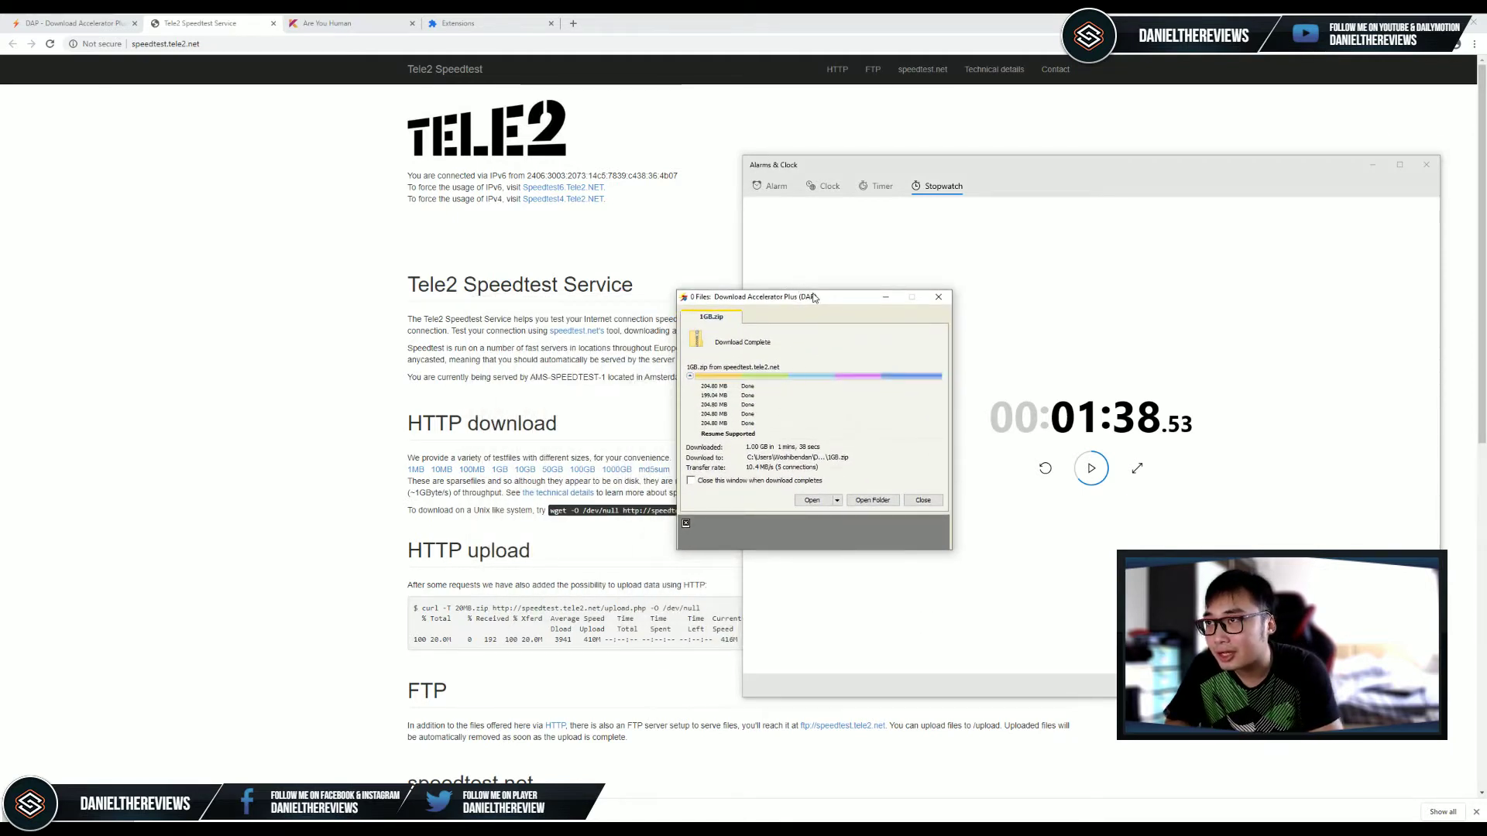
pyautogui.moveTo(814, 298); pyautogui.dragTo(622, 294)
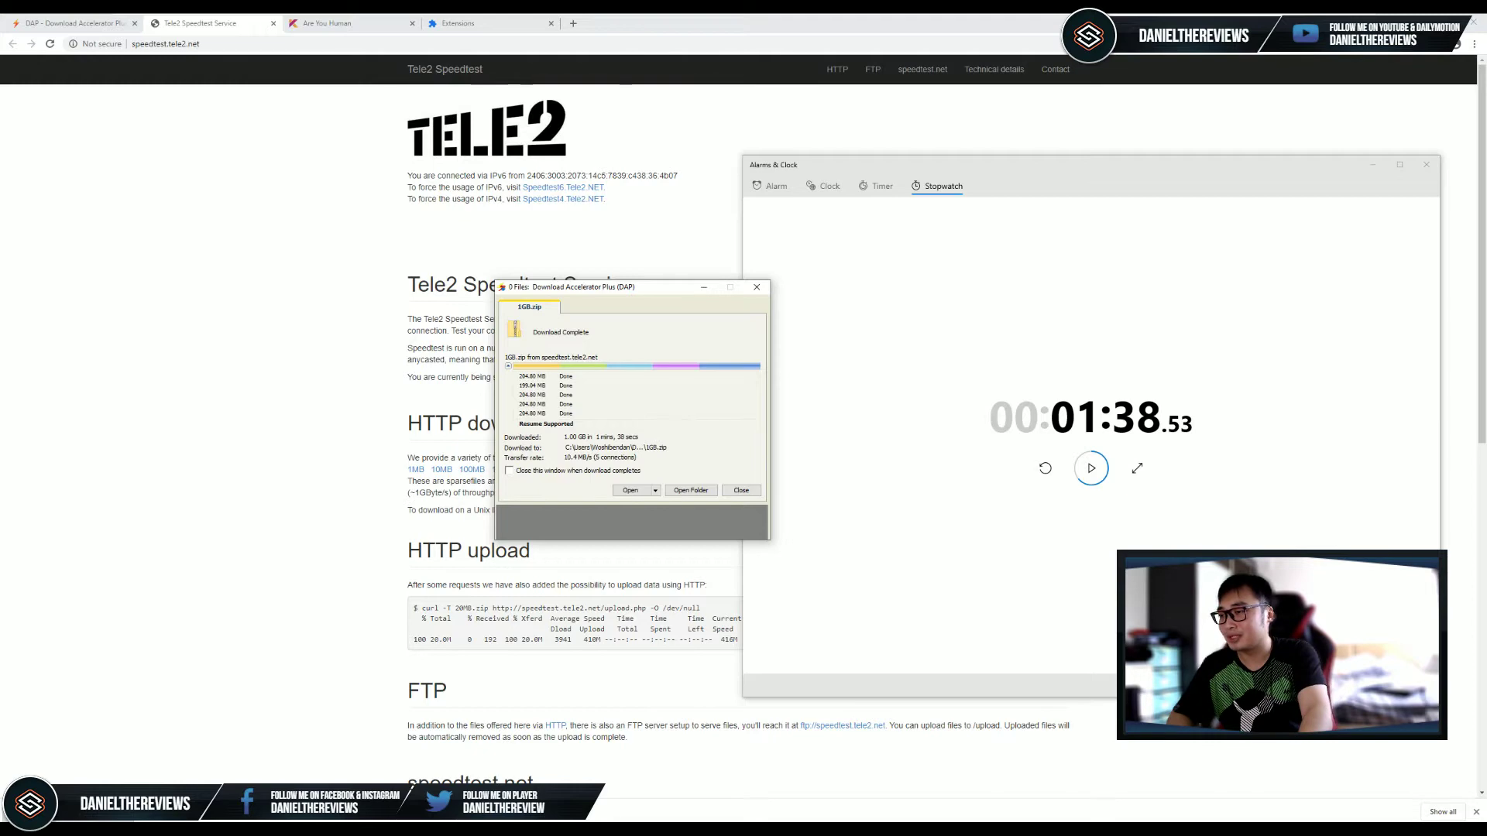
pyautogui.click(428, 767)
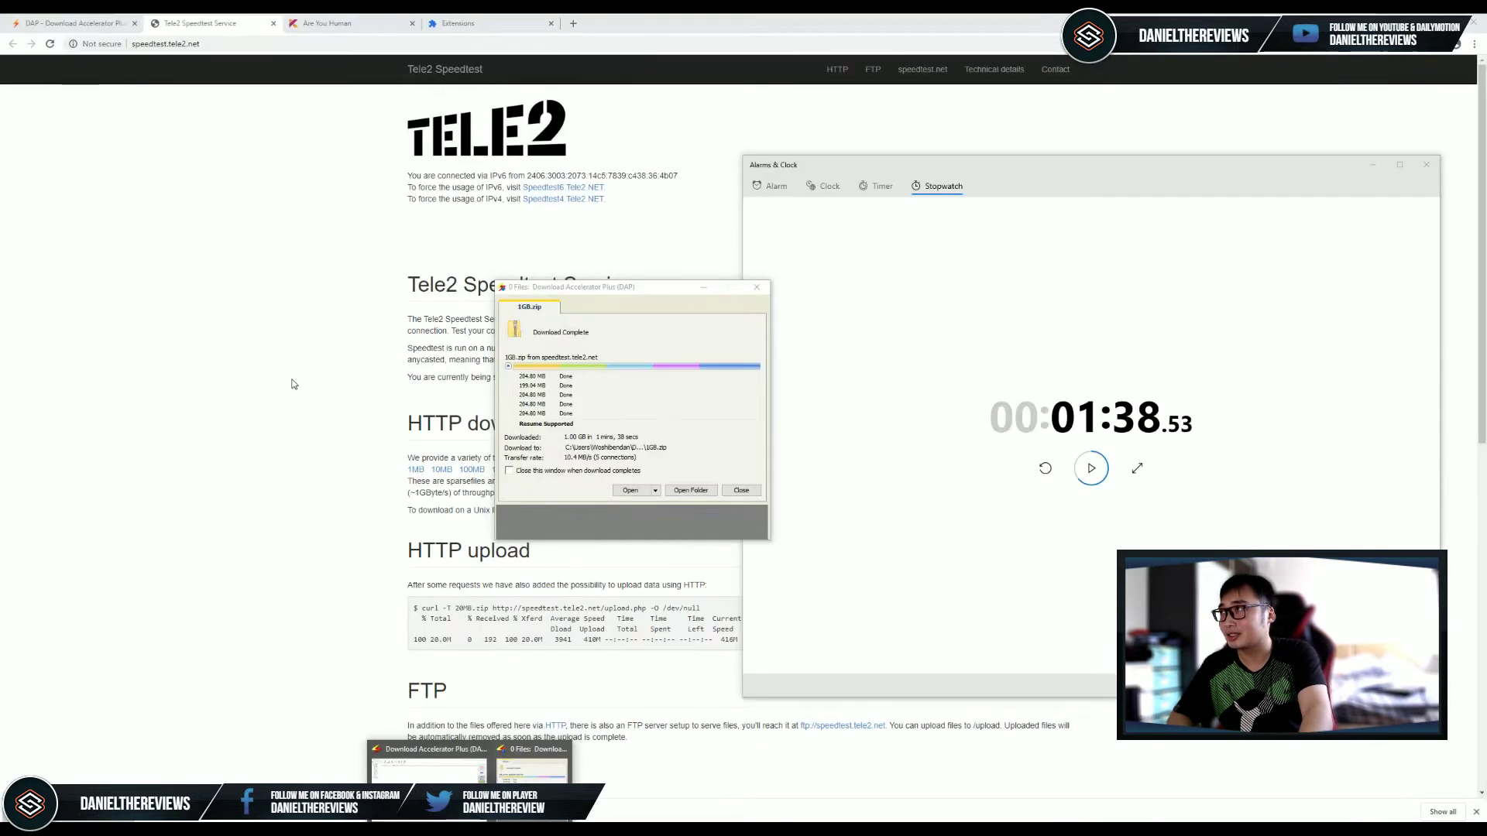
# Bring up the main DAP window from the taskbar to start the video download.
pyautogui.click(428, 769)
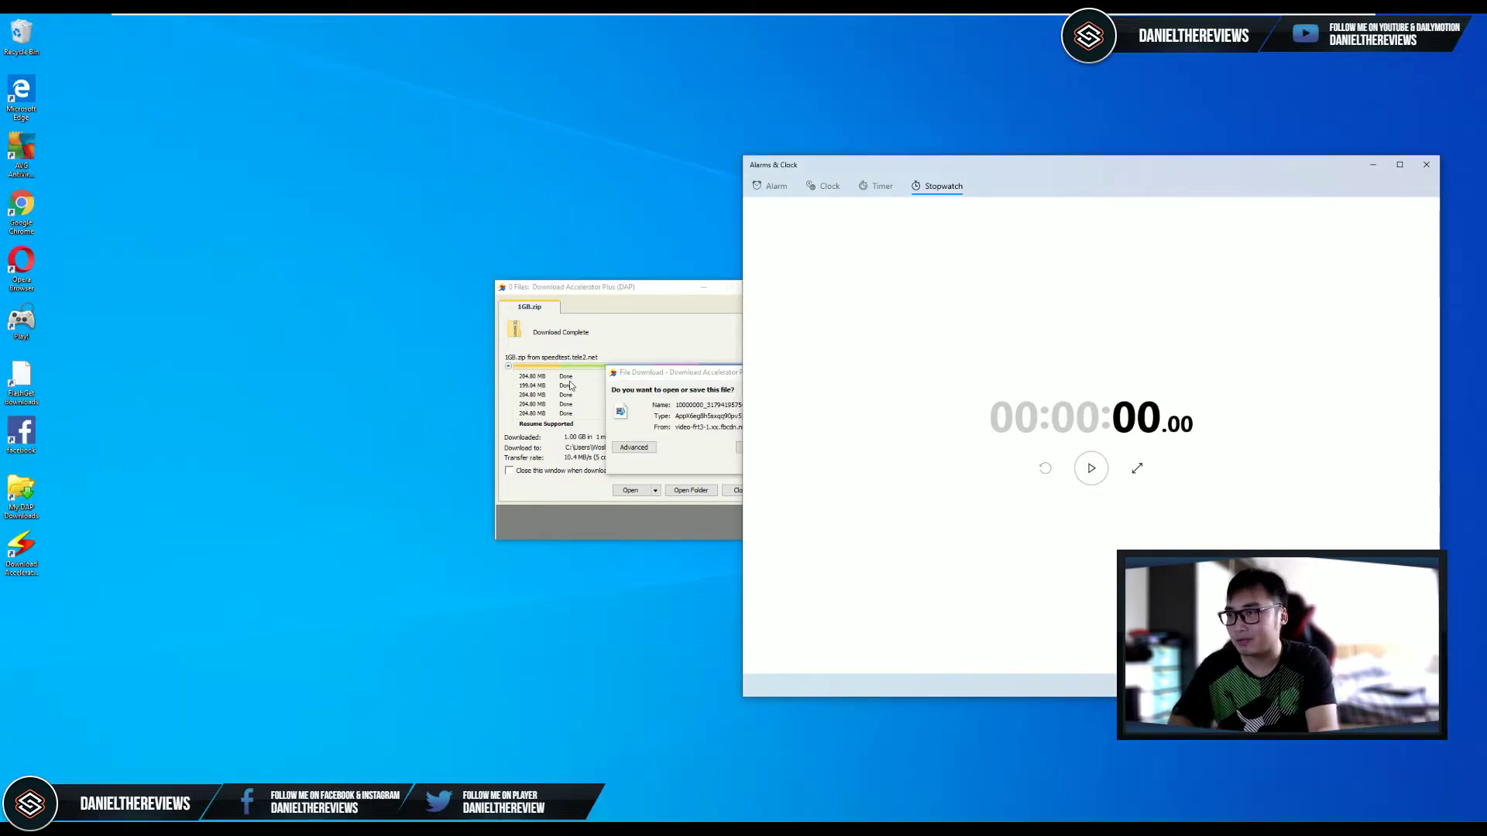
# Save the video MP4 to My DAP Downloads, start the stopwatch, then click Cancel at 20%.
pyautogui.click(664, 383)
pyautogui.moveTo(647, 384); pyautogui.dragTo(552, 427)
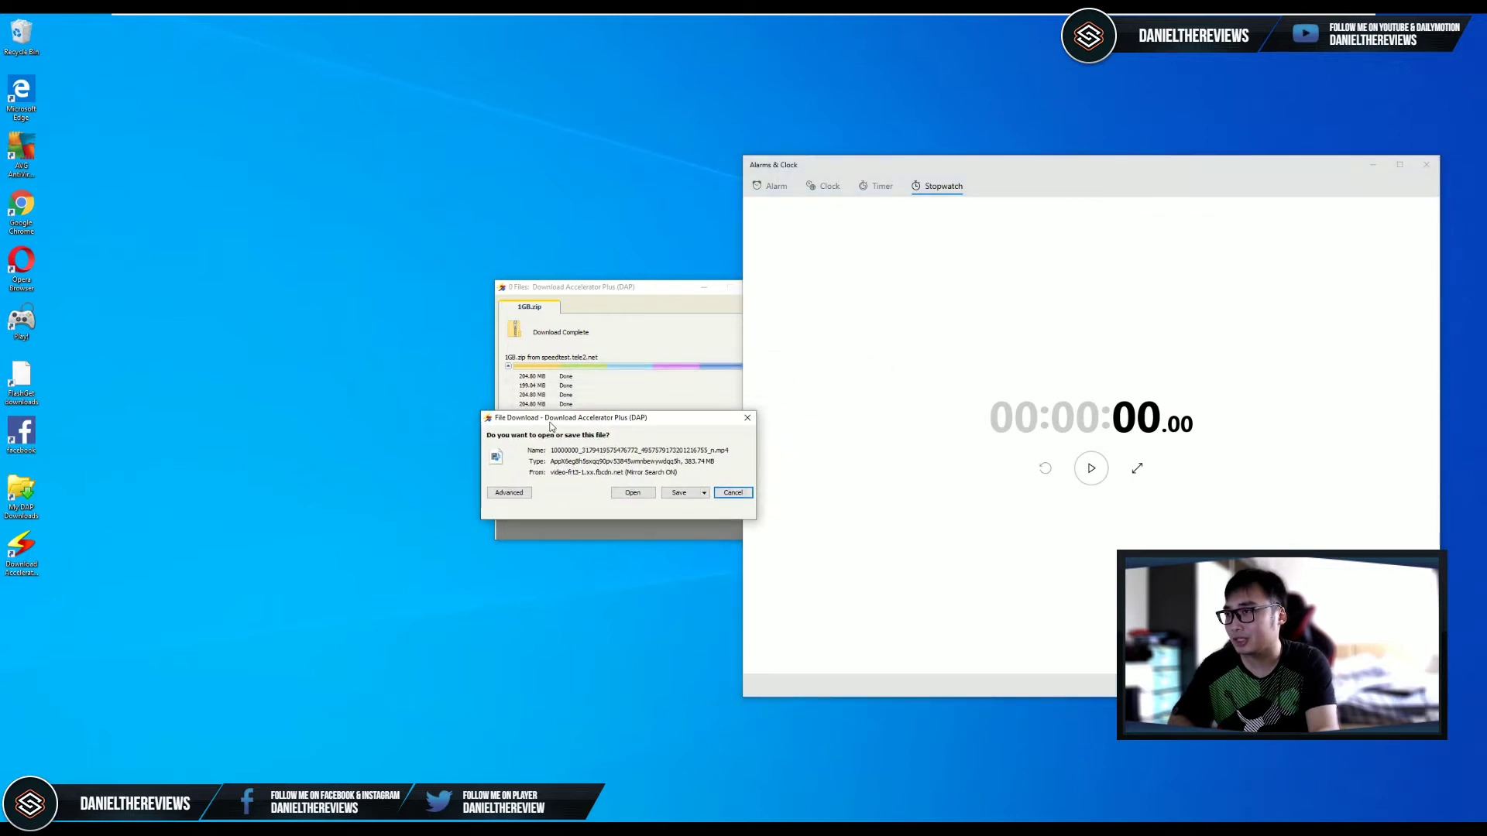
pyautogui.click(674, 497)
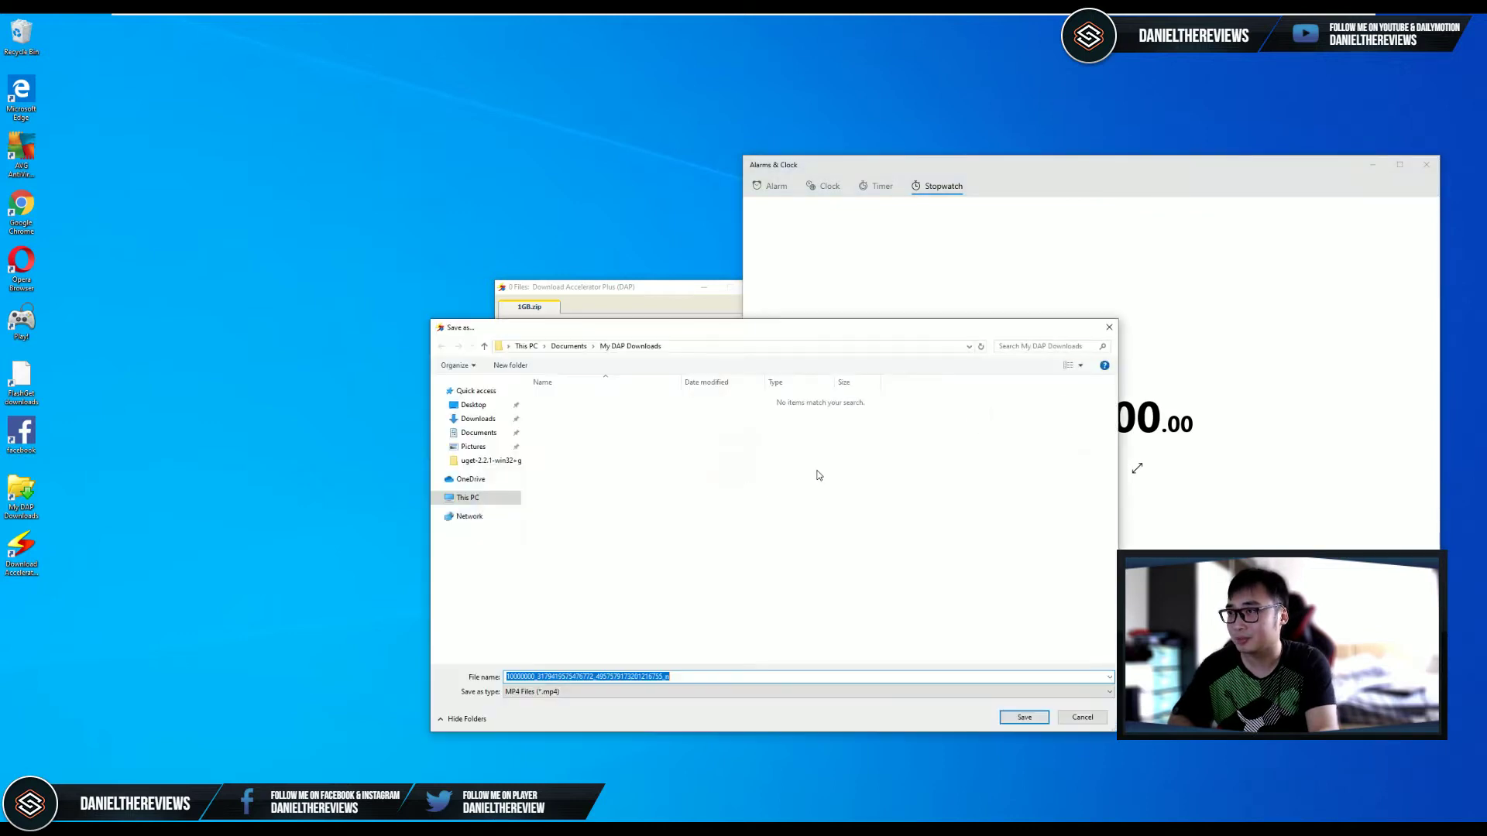
pyautogui.click(1024, 718)
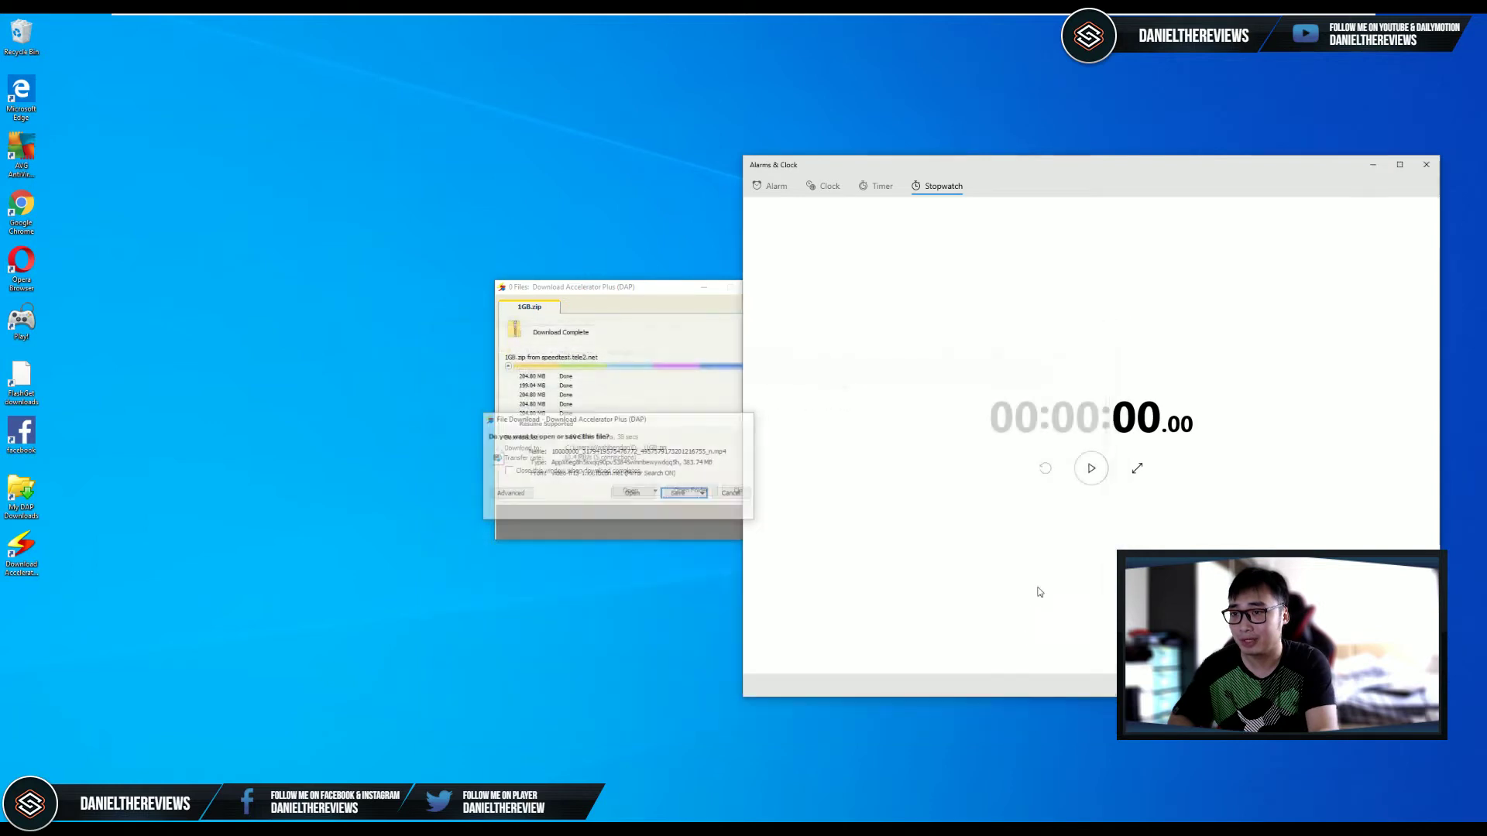
pyautogui.click(1090, 468)
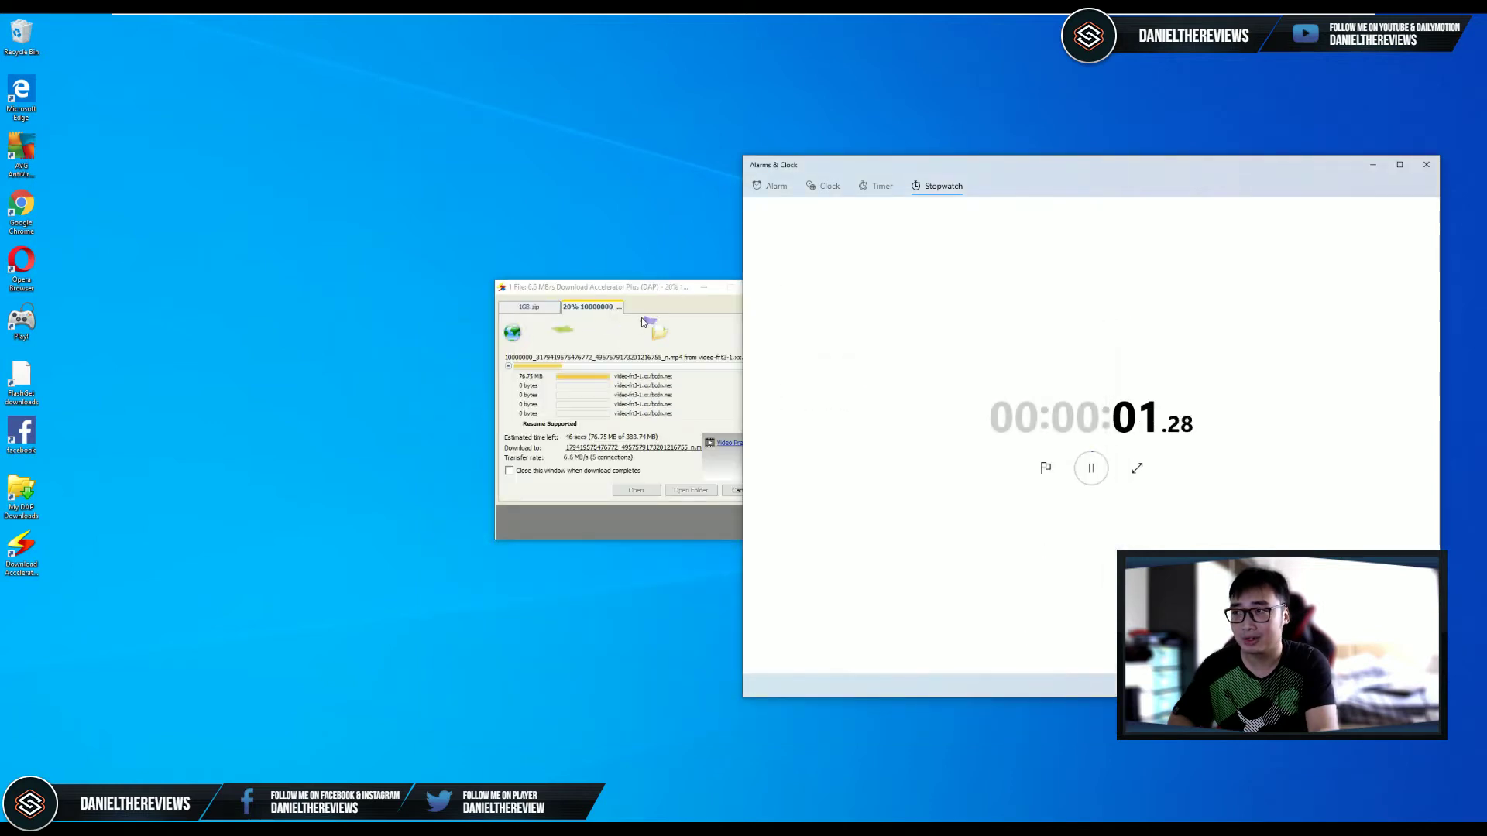
pyautogui.moveTo(643, 292); pyautogui.dragTo(553, 288)
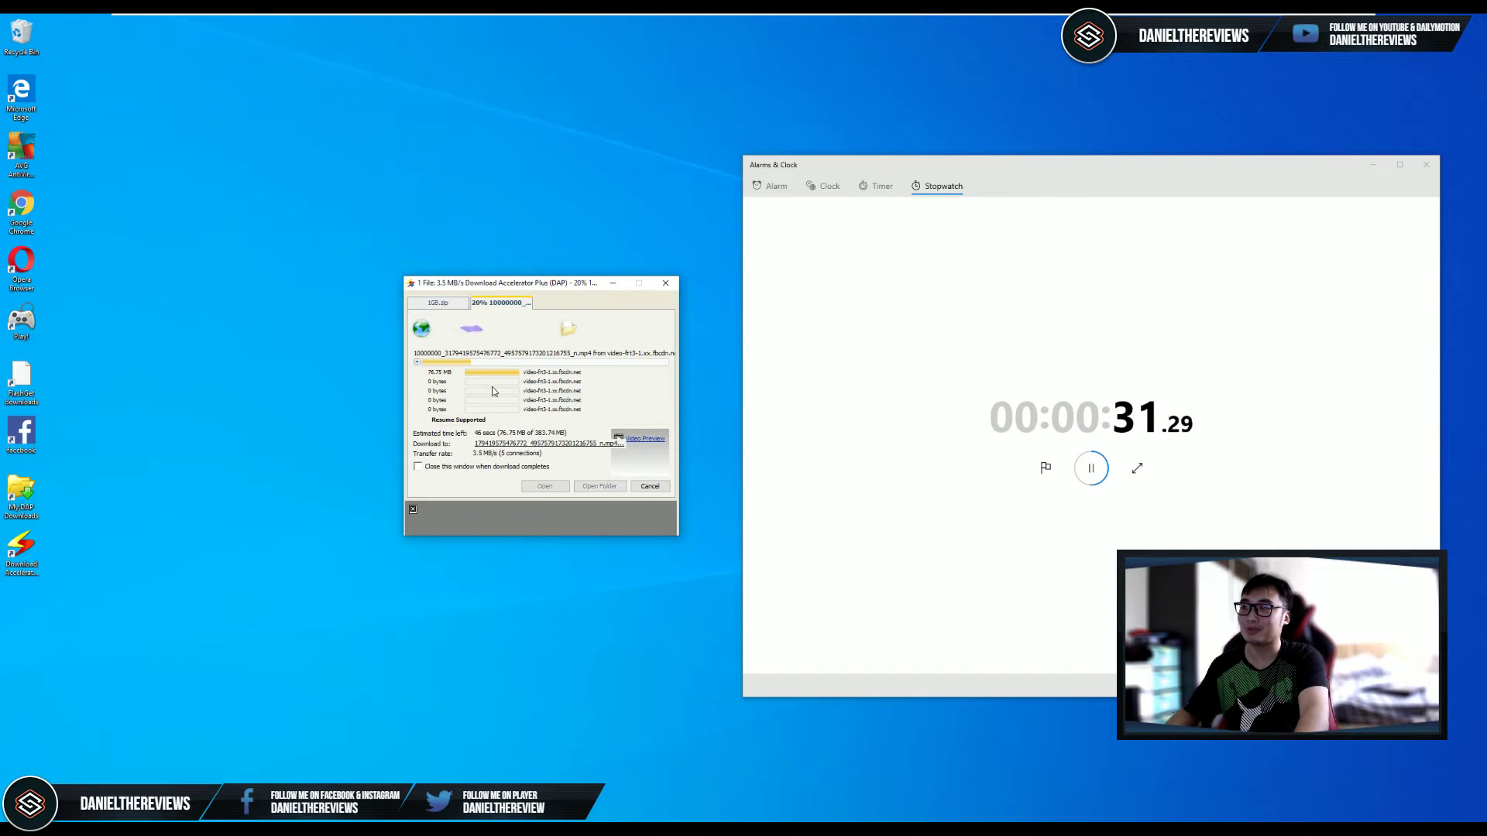
pyautogui.click(641, 490)
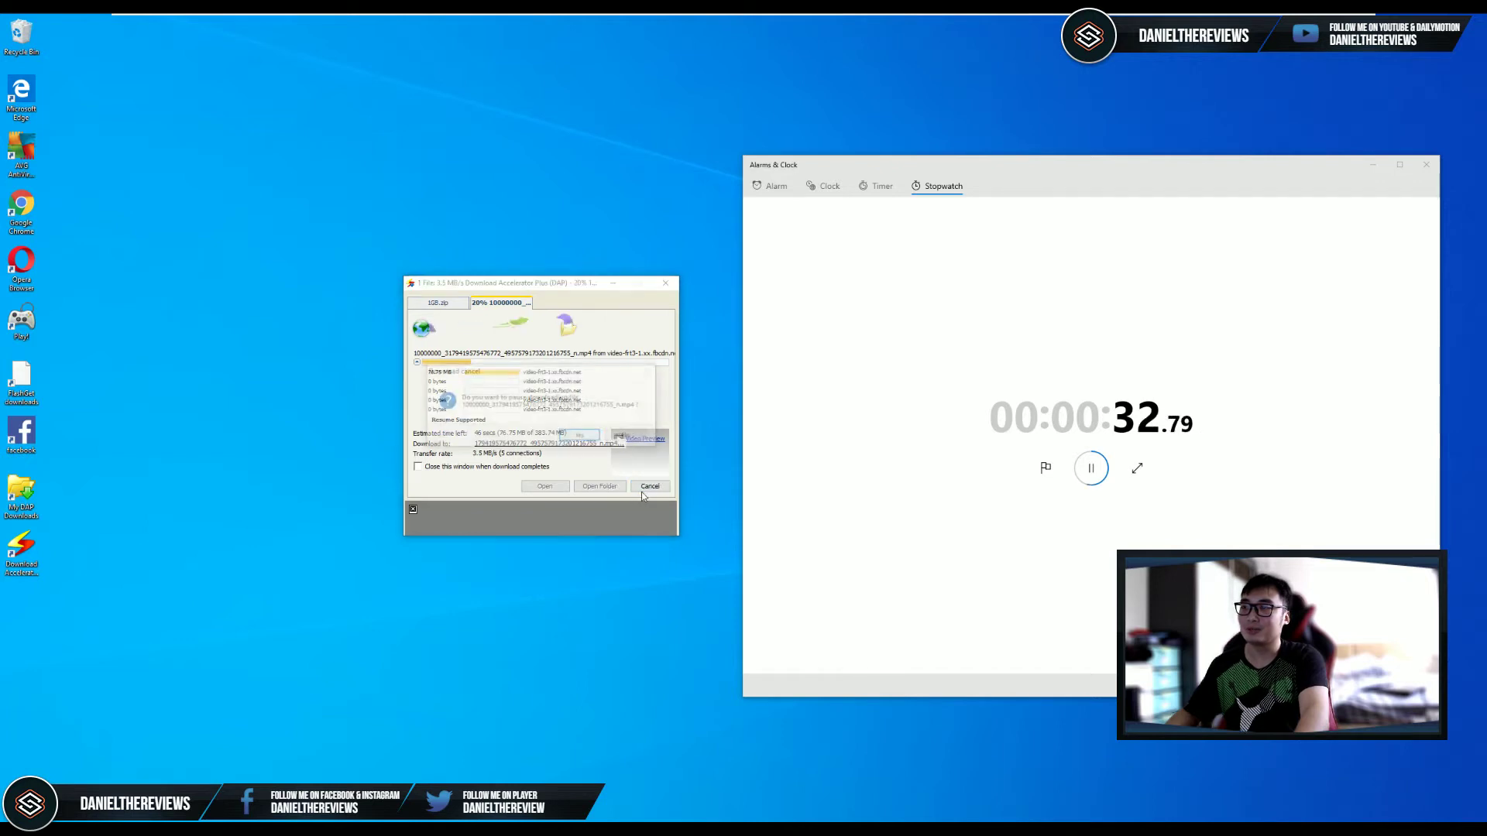
# Decline pausing so the 383.74 MB video finishes in 1 min 0 secs, then return to DAP's main window.
pyautogui.click(581, 436)
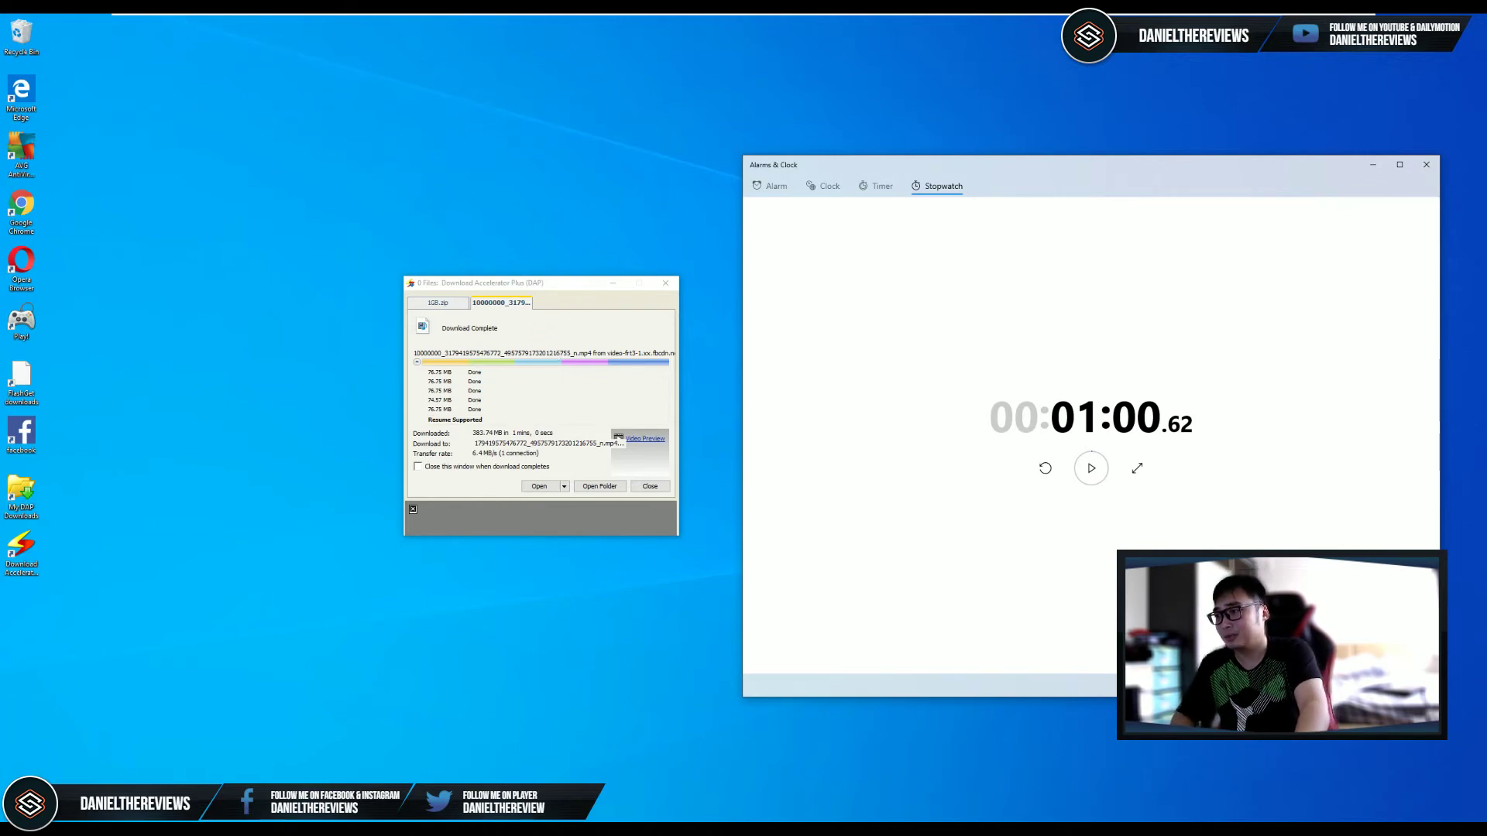
pyautogui.moveTo(472, 829)
pyautogui.click(430, 767)
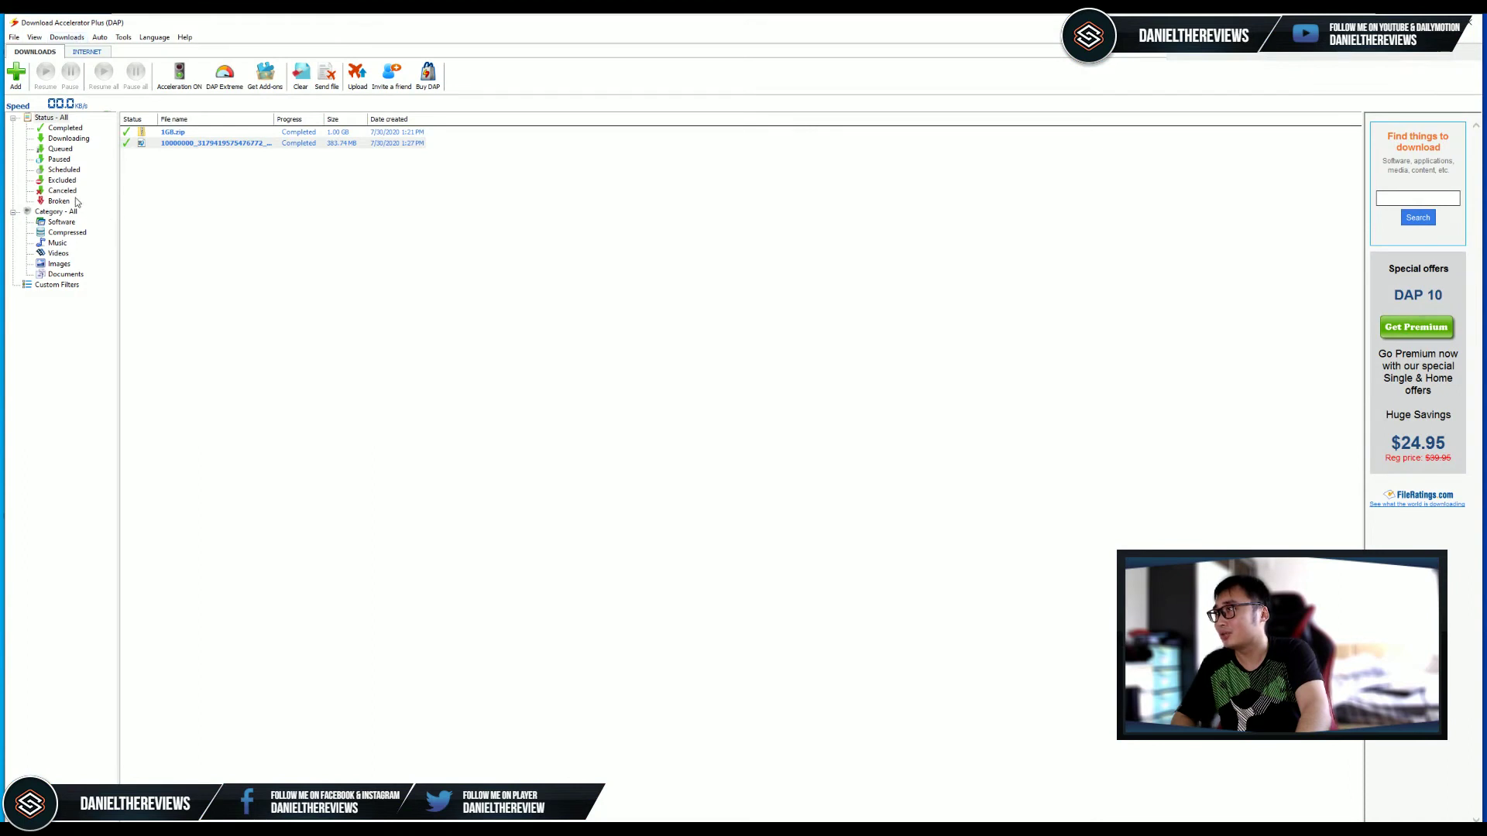
# Try the DAP Extreme button and dismiss the app chooser that appears.
pyautogui.click(222, 79)
pyautogui.click(929, 471)
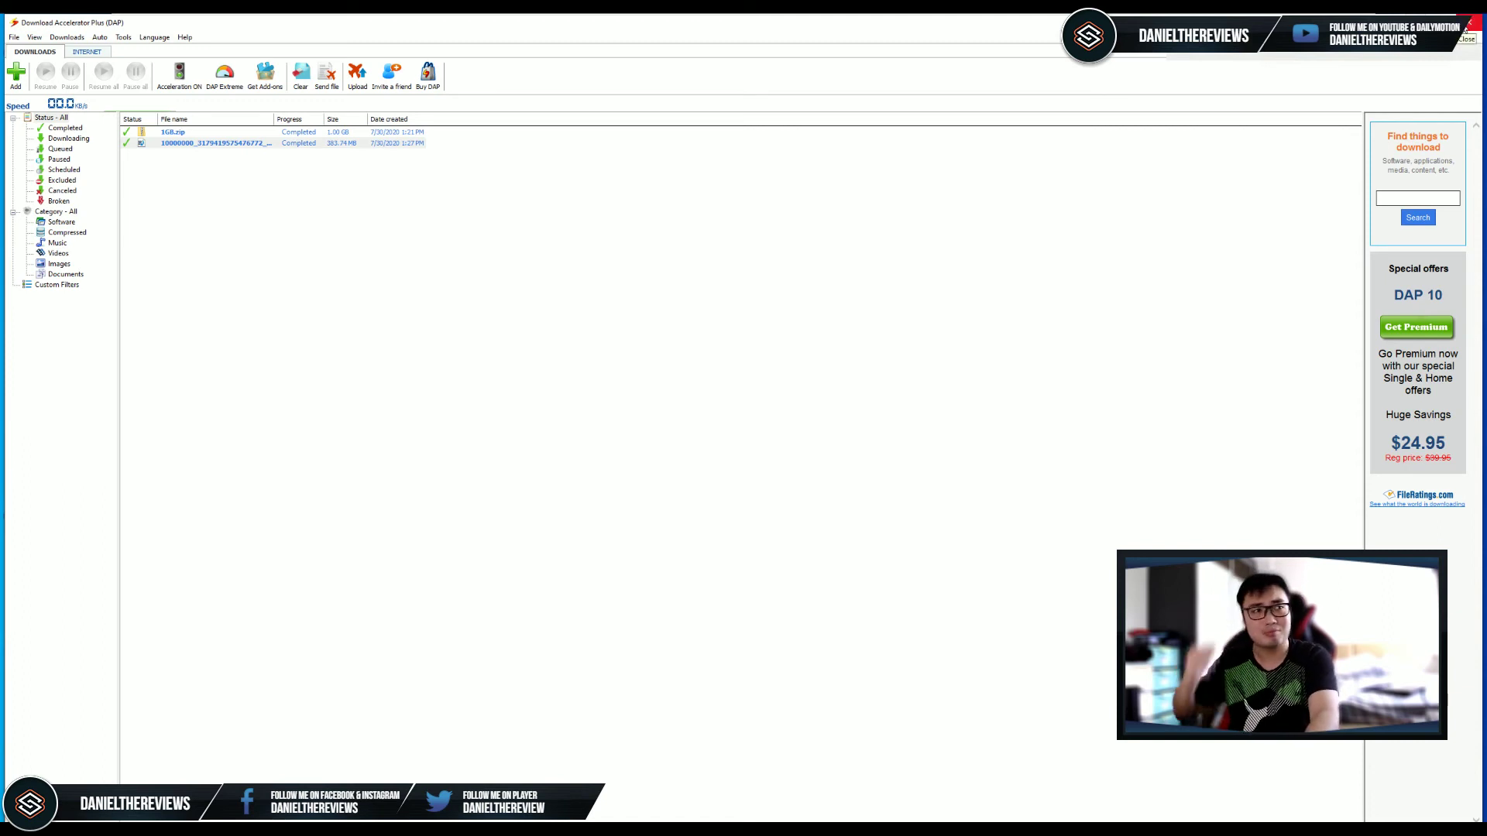
# Close the maximized DAP main window with its X button.
pyautogui.click(1467, 23)
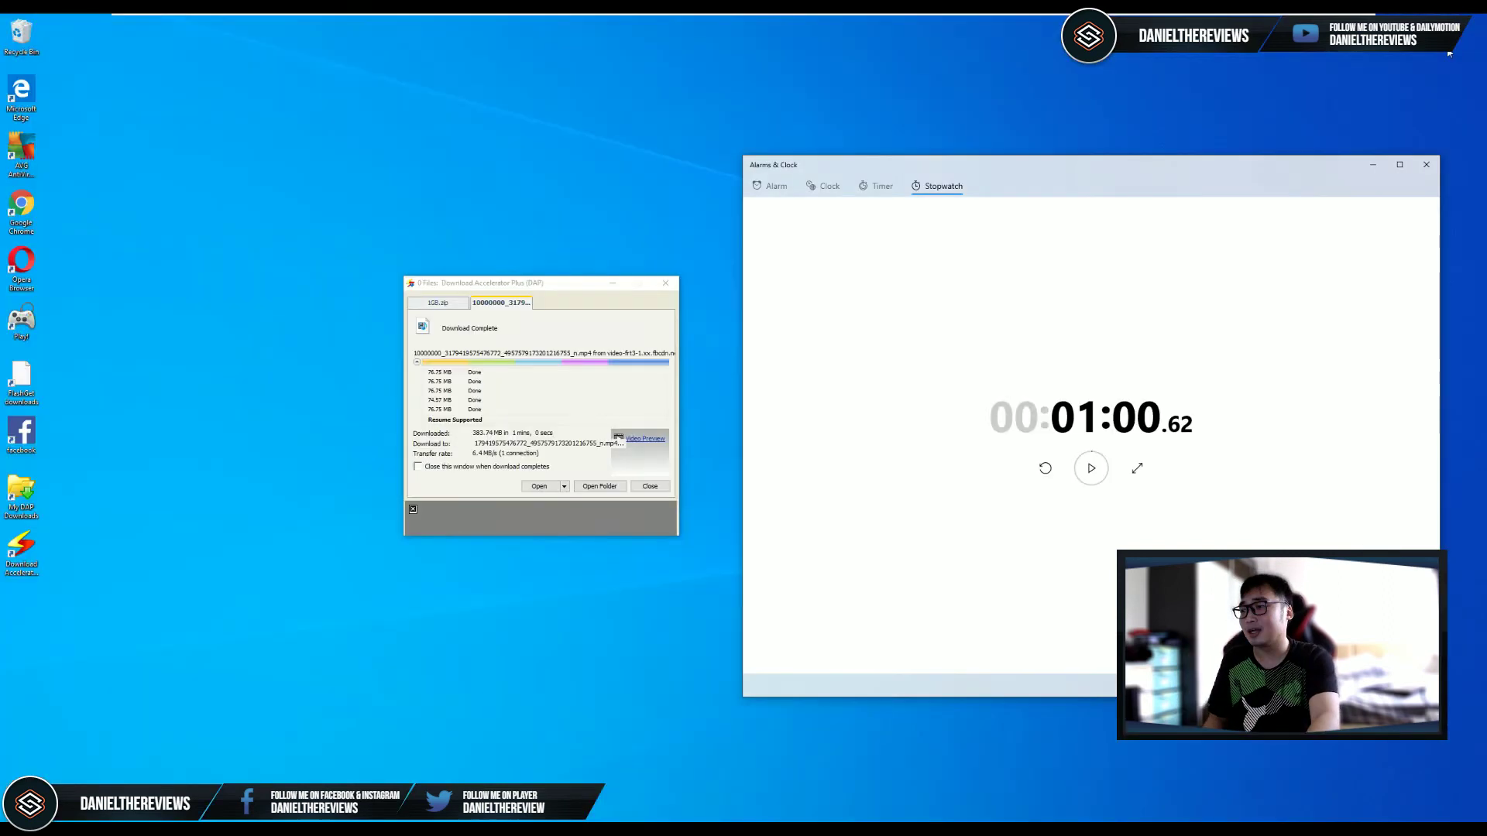